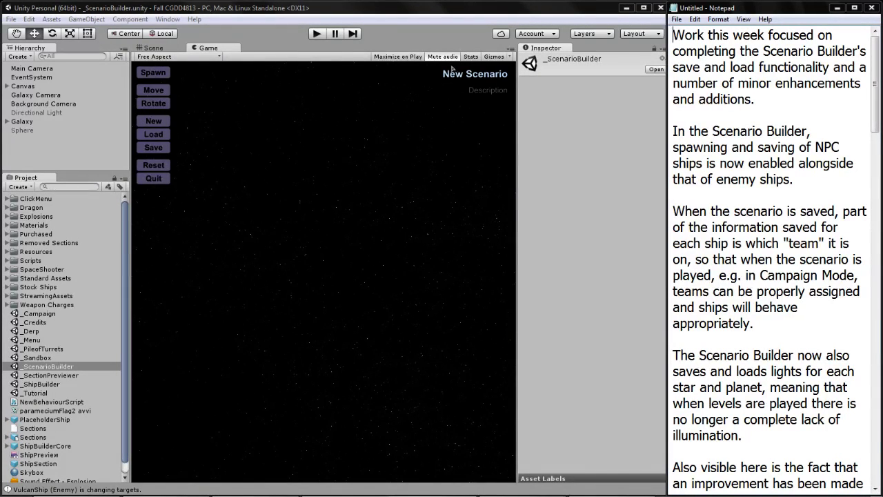
Run the scenario builder and spawn a ship from the 'a Block' file.
{"action": "left_click", "coordinate": [318, 34]}
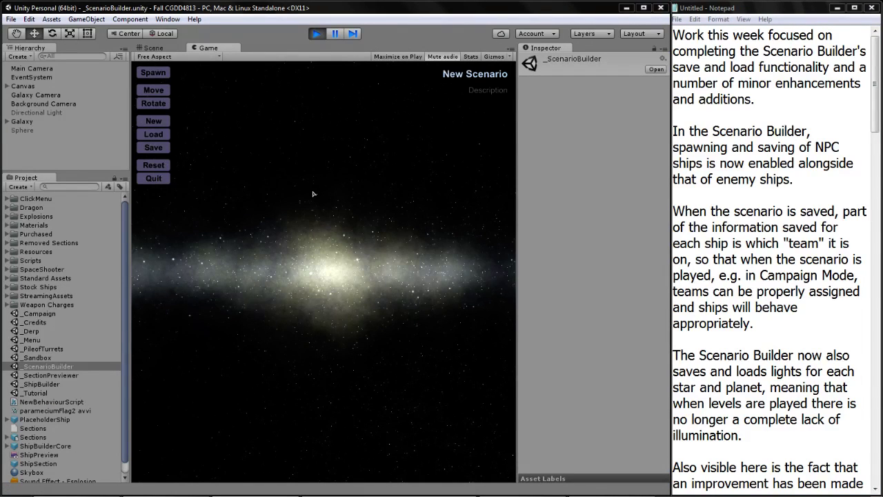
{"action": "left_click", "coordinate": [153, 73]}
{"action": "left_click", "coordinate": [188, 134]}
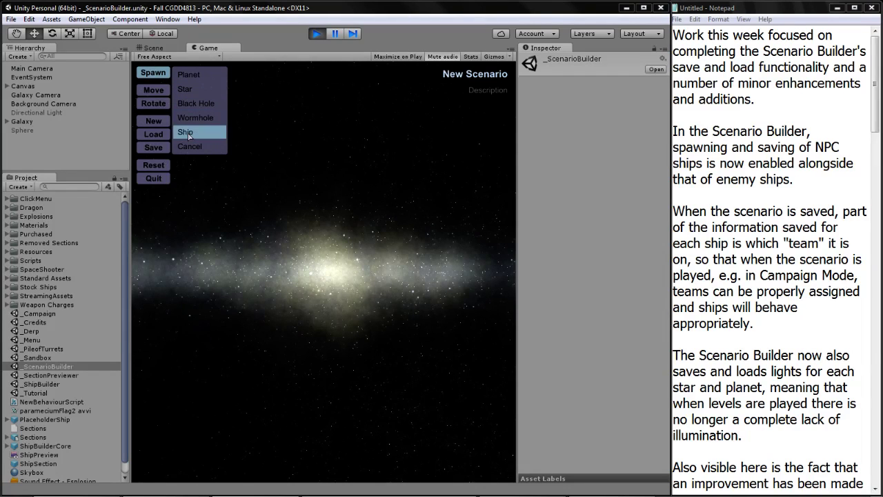
{"action": "left_click", "coordinate": [189, 134]}
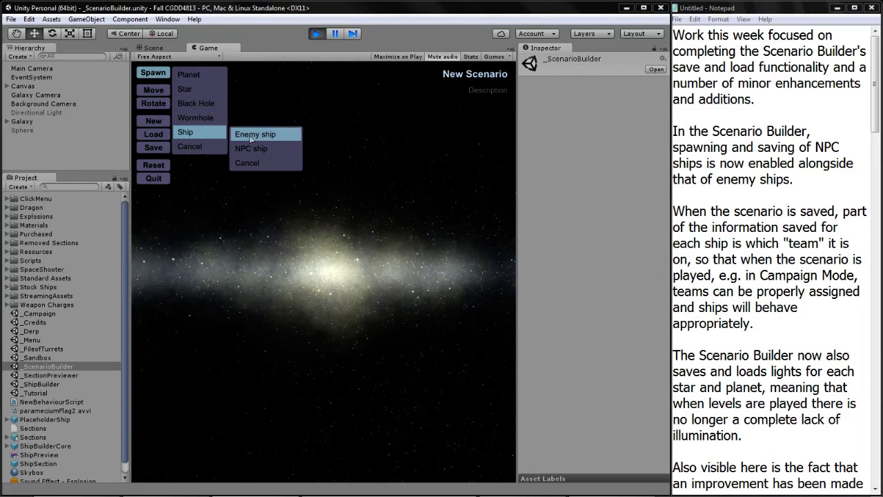
{"action": "left_click", "coordinate": [251, 149]}
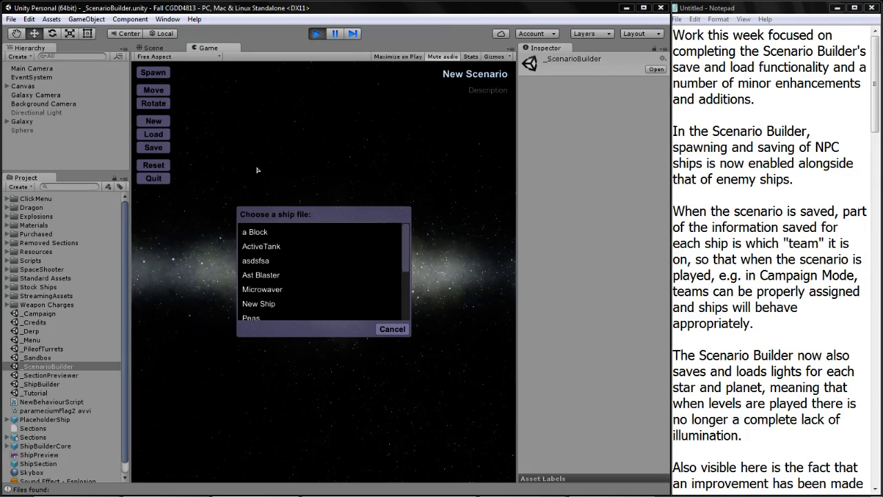
{"action": "left_click", "coordinate": [261, 232]}
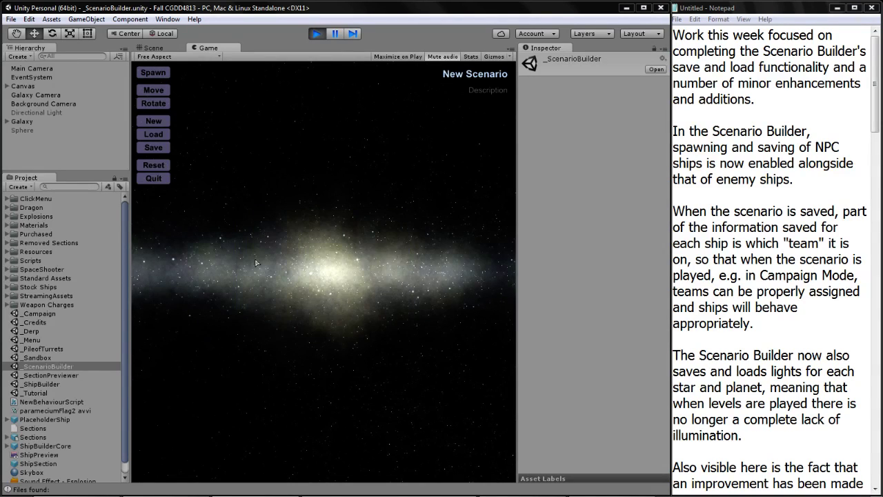
{"action": "left_click", "coordinate": [154, 72]}
Spawn the Ast Blaster and Microwaver ships into the scenario.
{"action": "left_click", "coordinate": [204, 130]}
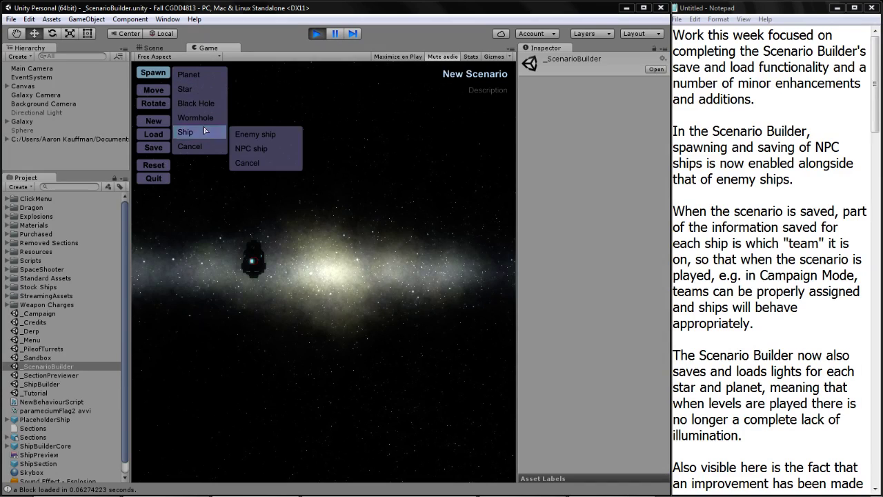
{"action": "left_click", "coordinate": [251, 148]}
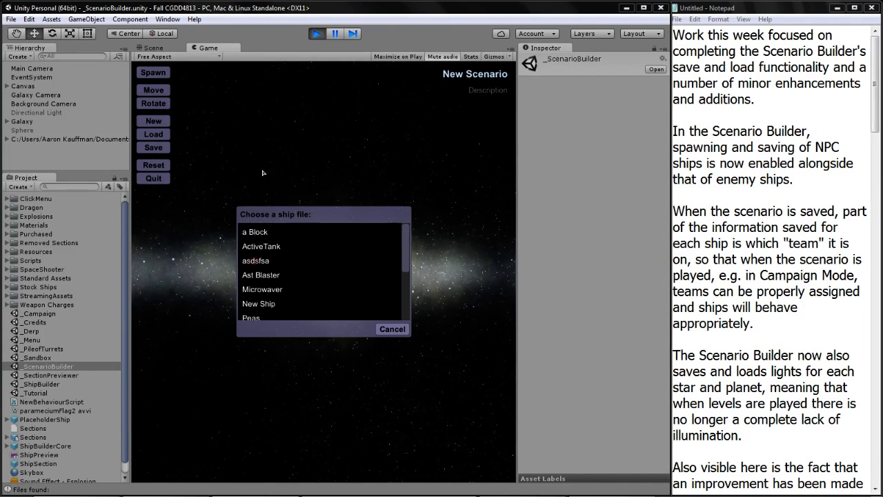
{"action": "left_click", "coordinate": [275, 275]}
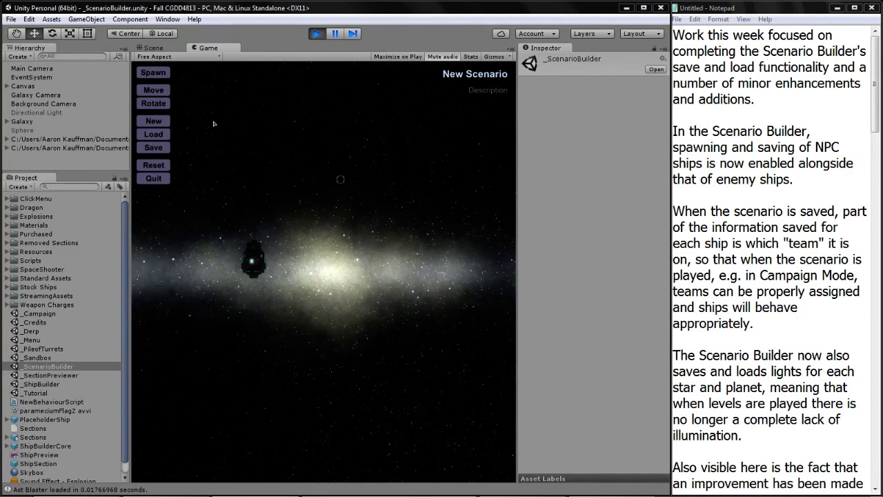
{"action": "left_click", "coordinate": [153, 73]}
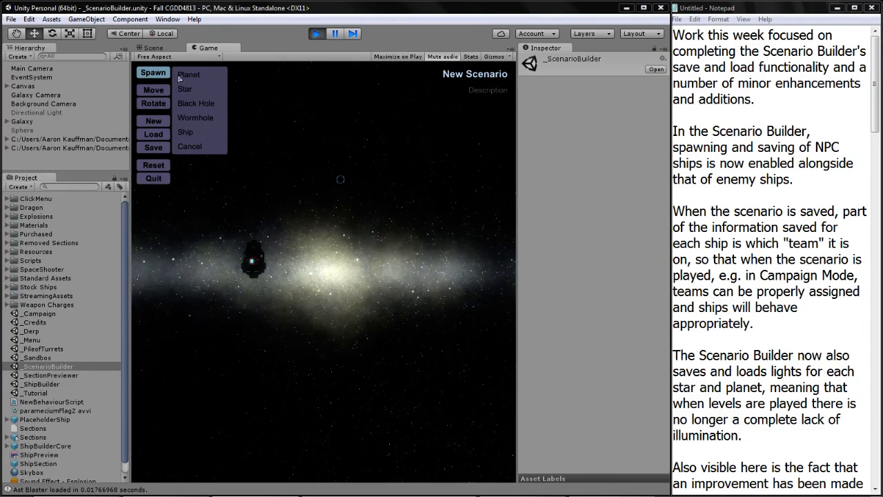
{"action": "left_click", "coordinate": [198, 134]}
{"action": "left_click", "coordinate": [251, 148]}
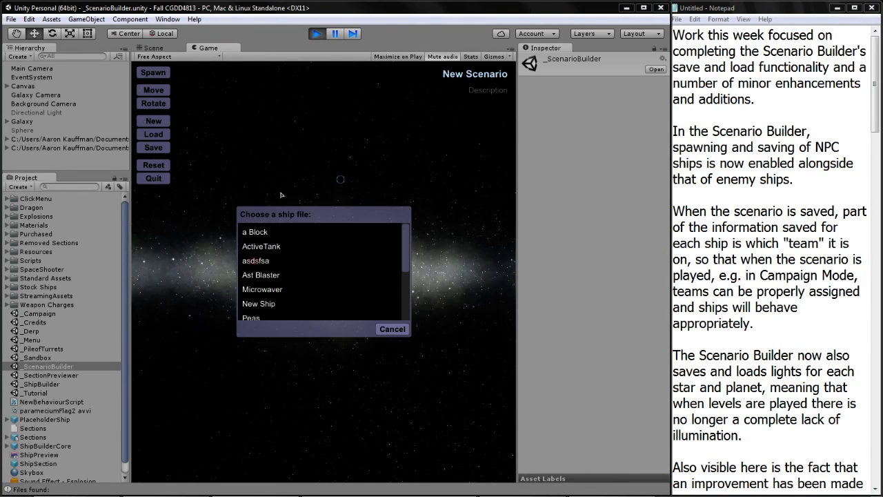
{"action": "left_click", "coordinate": [285, 290]}
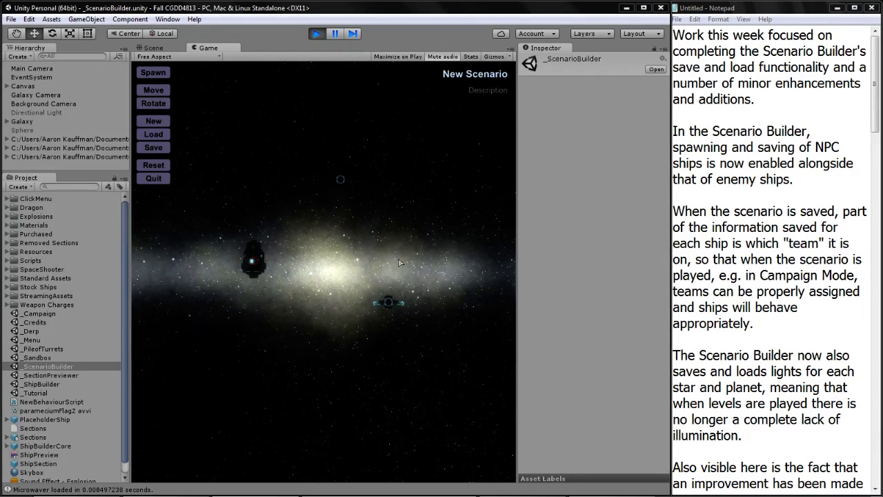
Spawn a star and place it in the scene.
{"action": "left_click", "coordinate": [153, 73]}
{"action": "left_click", "coordinate": [187, 91]}
{"action": "left_click", "coordinate": [148, 72]}
Place a pink planet at lower right and another planet at lower left.
{"action": "left_click", "coordinate": [186, 81]}
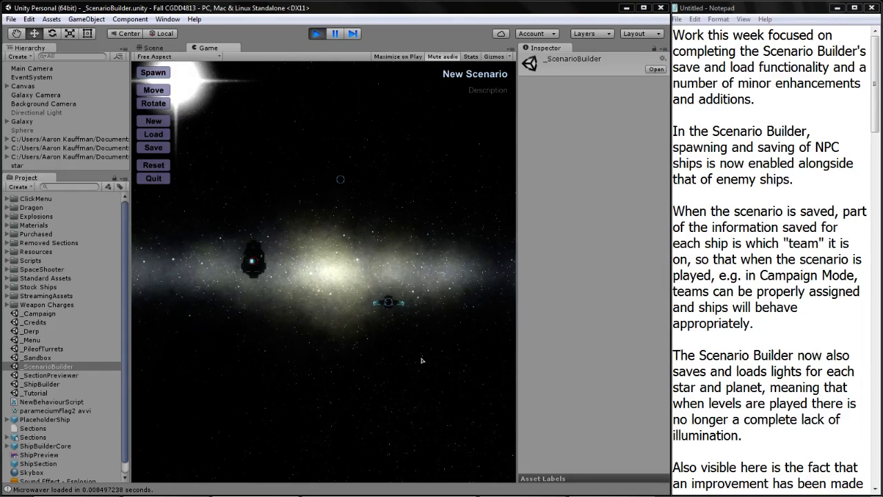
{"action": "left_click", "coordinate": [494, 462]}
{"action": "left_click", "coordinate": [153, 72]}
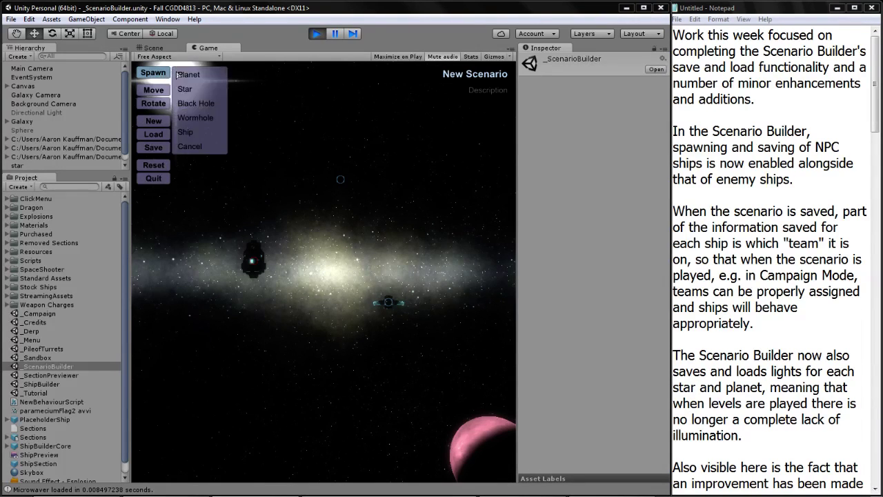
{"action": "left_click", "coordinate": [200, 75]}
{"action": "left_click", "coordinate": [205, 418]}
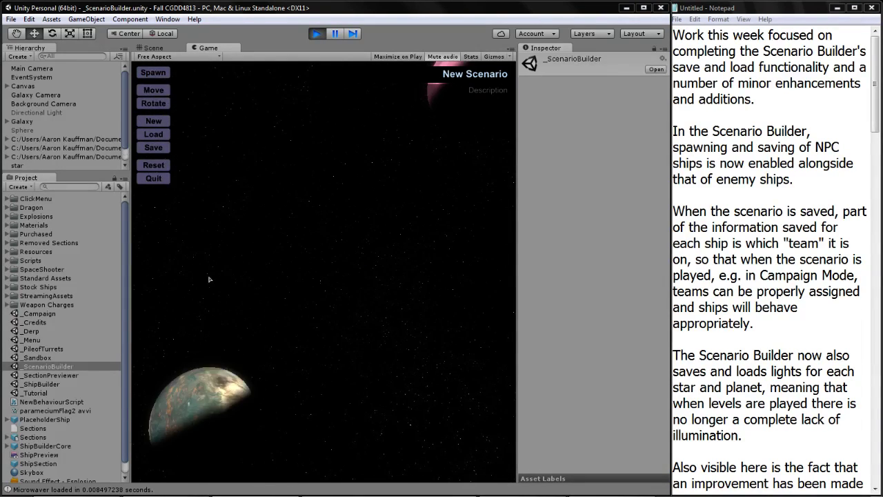
Pan the view to bring the galaxy, ships, star and pink planet into sight.
{"action": "mouse_move", "coordinate": [400, 309]}
{"action": "left_mouse_down"}
{"action": "mouse_move", "coordinate": [367, 204]}
{"action": "mouse_move", "coordinate": [392, 190]}
{"action": "left_mouse_up"}
{"action": "left_click", "coordinate": [168, 78]}
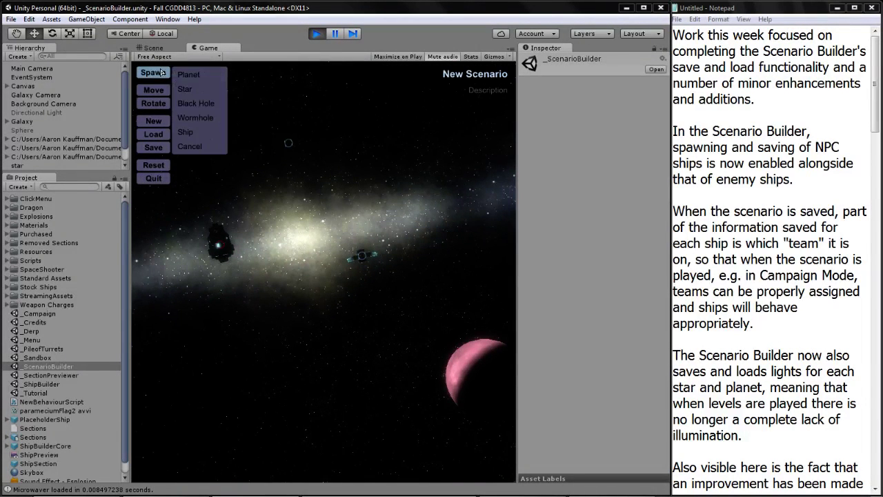
{"action": "left_click", "coordinate": [198, 74]}
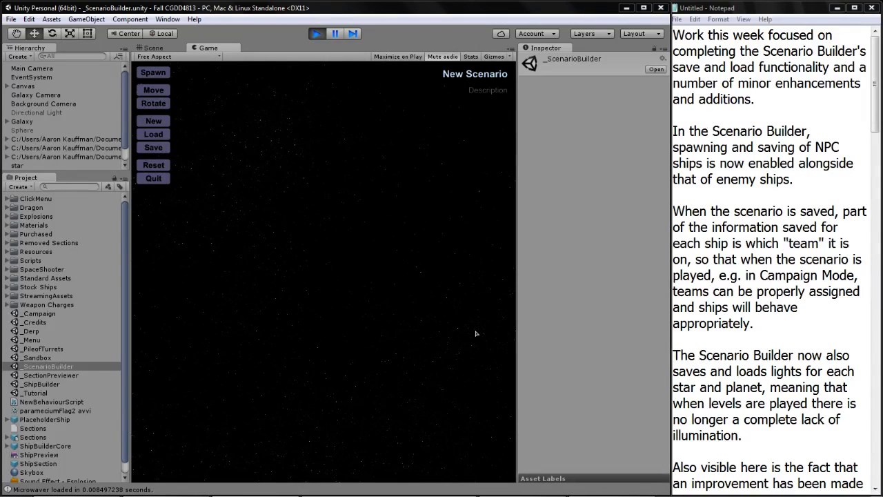
{"action": "left_click_drag", "start_coordinate": [244, 240], "coordinate": [180, 239]}
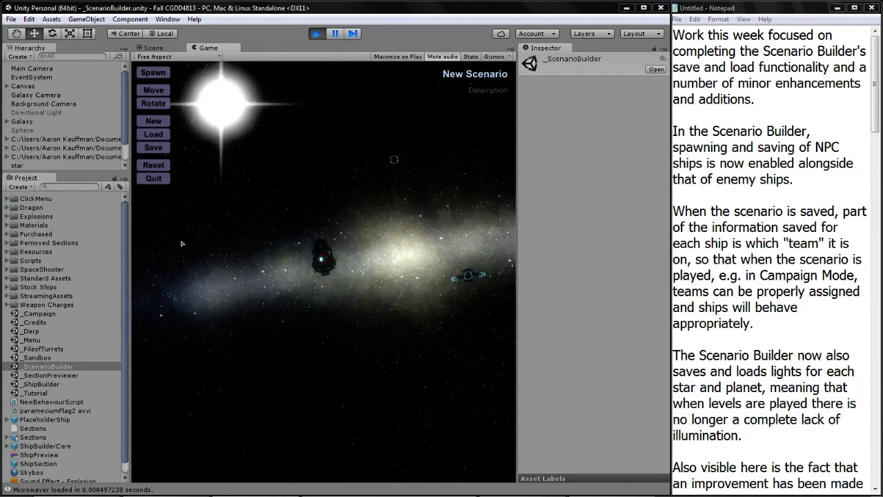
{"action": "left_click_drag", "start_coordinate": [182, 243], "coordinate": [204, 222]}
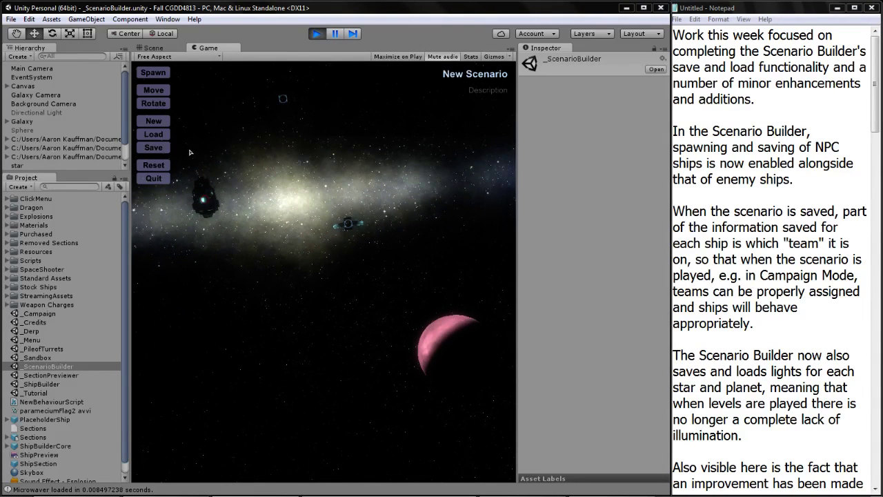
Prefix the title with 'Campaign/' and set the description to 'This is the descroption or whatever'.
{"action": "left_click", "coordinate": [456, 74]}
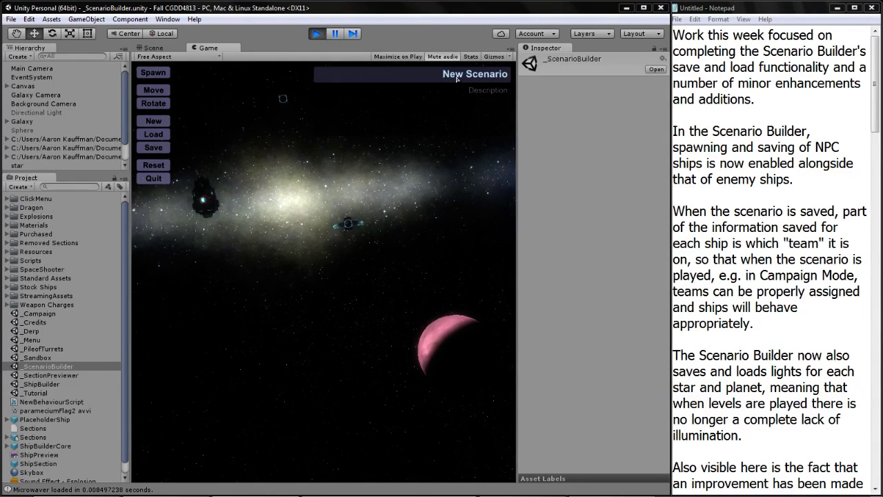
{"action": "type", "text": "Campaign"}
{"action": "type", "text": "/"}
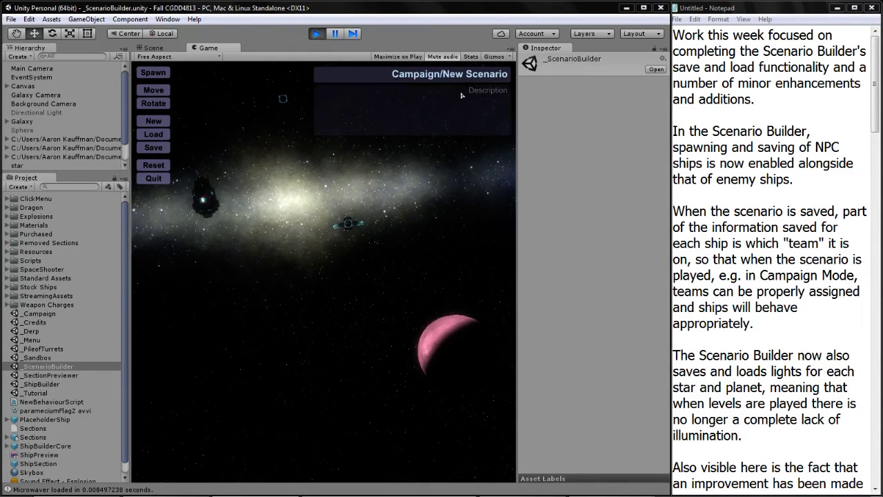
{"action": "left_click", "coordinate": [461, 95]}
{"action": "type", "text": "This is"}
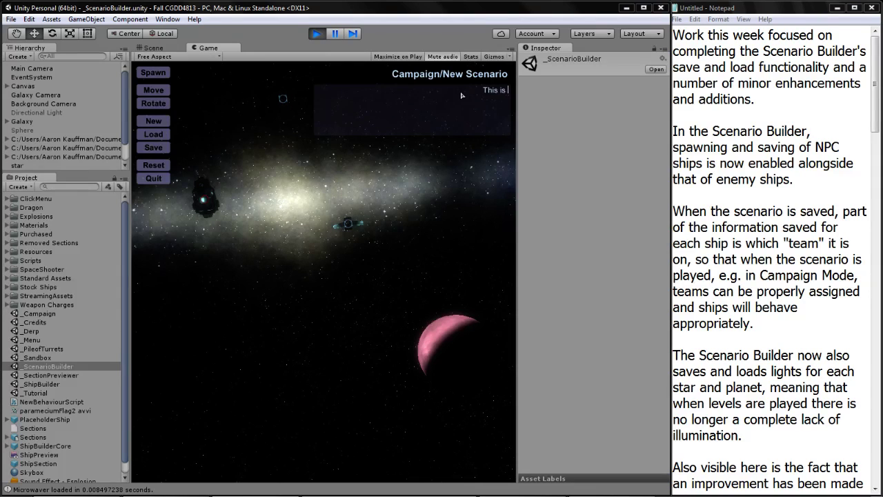
{"action": "type", "text": " the descroption"}
{"action": "type", "text": " or whate"}
{"action": "type", "text": "ver"}
Turn off Debug on the EventSystem's Scenario Editor and save the scenario.
{"action": "left_click", "coordinate": [43, 77]}
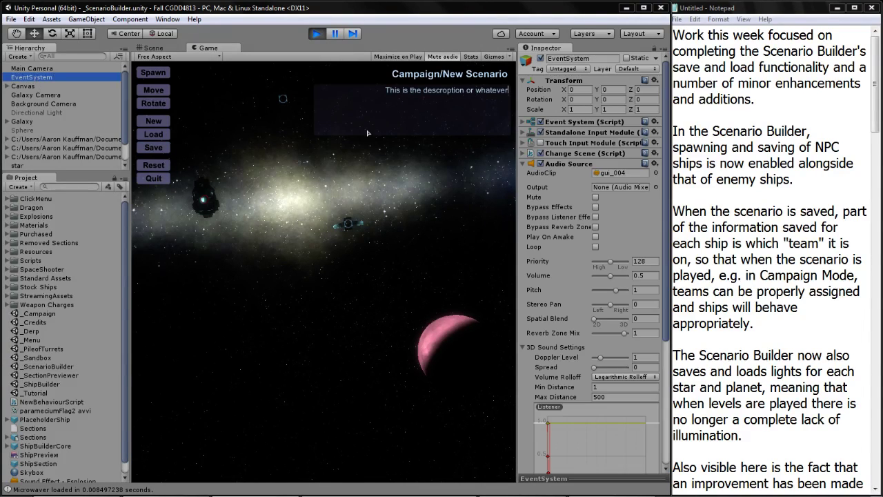
{"action": "left_click", "coordinate": [526, 164]}
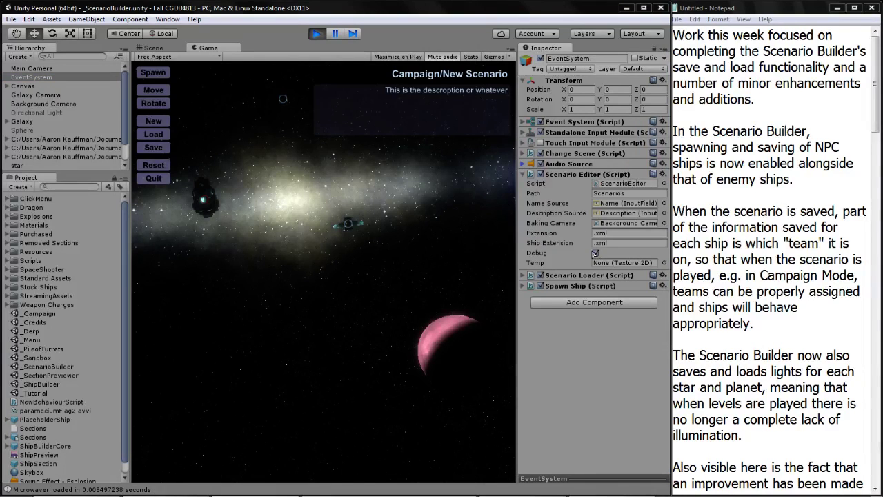
{"action": "left_click", "coordinate": [596, 253]}
{"action": "left_click", "coordinate": [154, 148]}
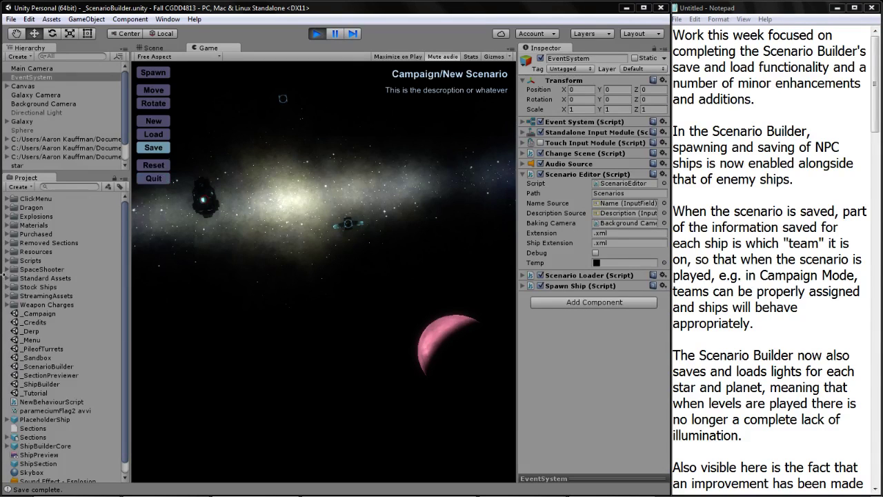
Browse StreamingAssets > Scenarios > Campaign and open the saved New Scenario.
{"action": "left_click", "coordinate": [8, 295]}
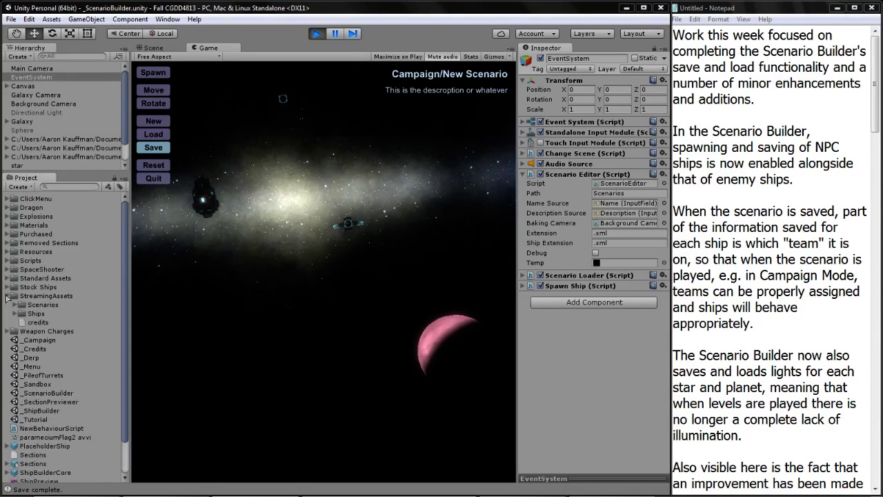
{"action": "left_click", "coordinate": [15, 305]}
{"action": "left_click", "coordinate": [48, 314]}
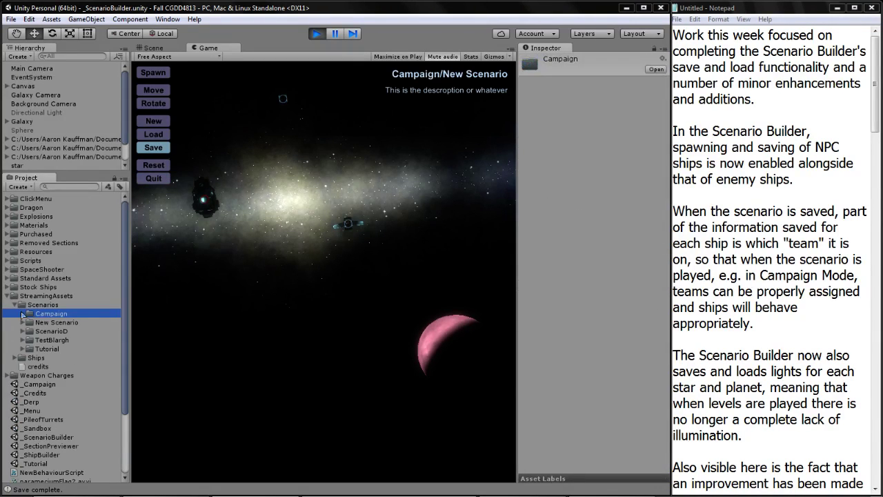
{"action": "left_click", "coordinate": [24, 314]}
{"action": "left_click", "coordinate": [64, 322]}
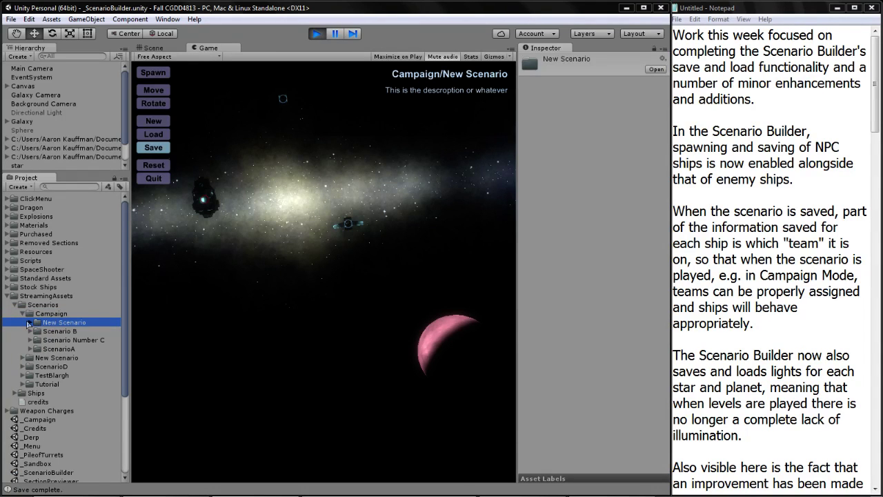
{"action": "key", "text": "Right"}
{"action": "double_click", "coordinate": [67, 340]}
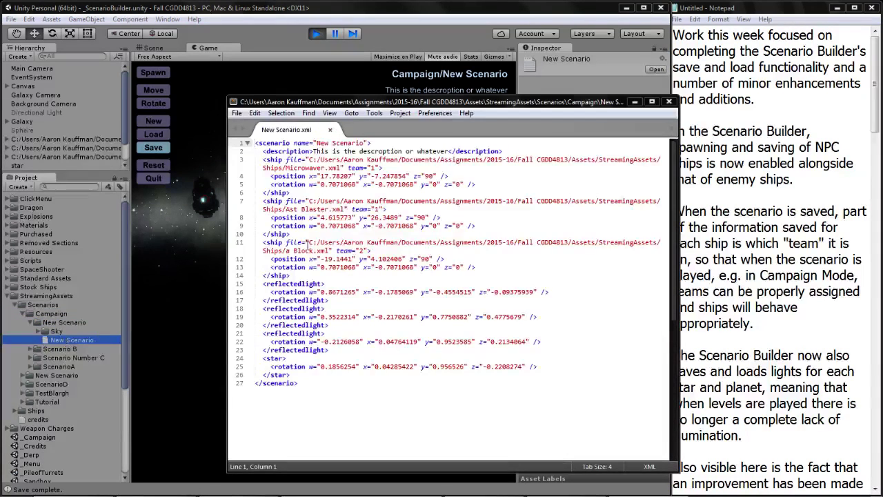
{"action": "double_click", "coordinate": [347, 131]}
{"action": "left_click", "coordinate": [312, 131]}
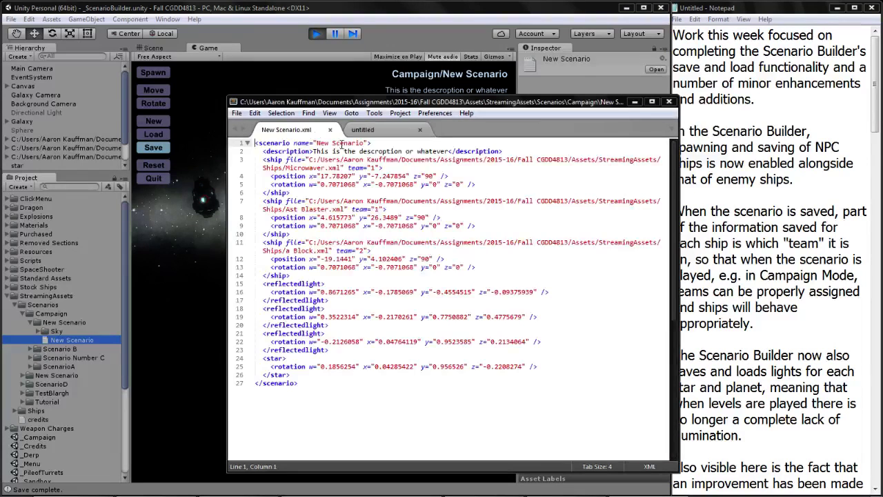
{"action": "left_click_drag", "start_coordinate": [350, 143], "coordinate": [324, 144]}
{"action": "triple_click", "coordinate": [324, 147]}
{"action": "left_click", "coordinate": [349, 144]}
{"action": "left_click", "coordinate": [801, 332]}
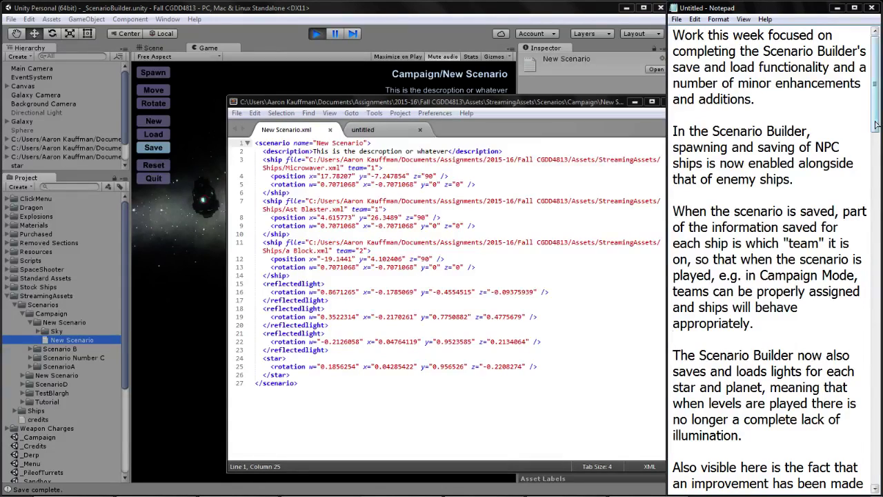
{"action": "scroll", "coordinate": [880, 152], "scroll_direction": "down", "scroll_amount": 3}
{"action": "scroll", "coordinate": [878, 152], "scroll_direction": "down", "scroll_amount": 2}
{"action": "scroll", "coordinate": [878, 152], "scroll_direction": "down", "scroll_amount": 1}
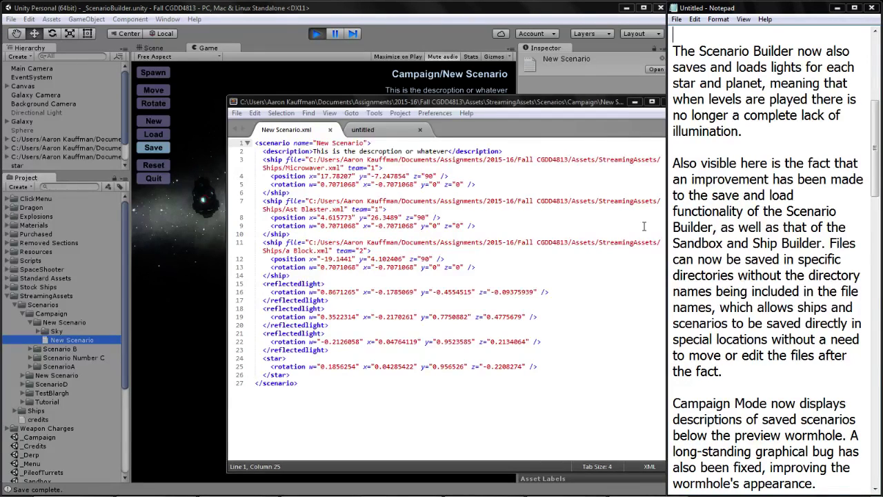
{"action": "left_click", "coordinate": [194, 295]}
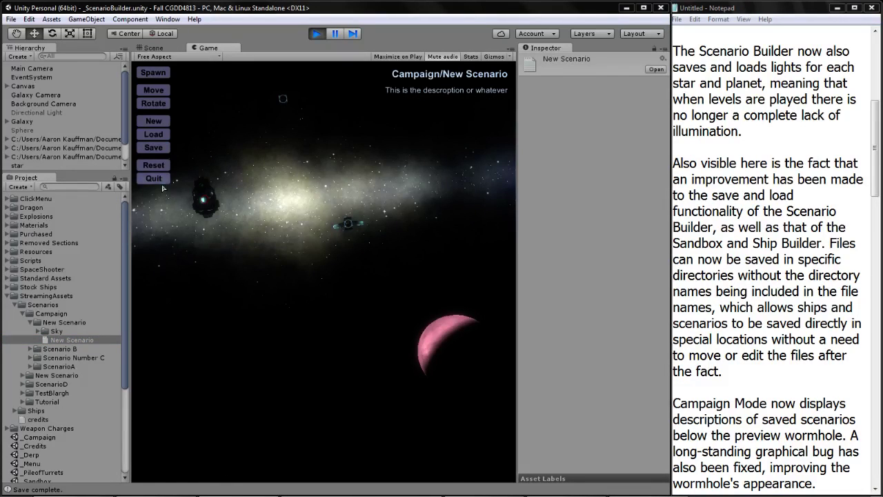
Quit to Campaign Mode and preview ScenarioA, Scenario Number C, Scenario B and New Scenario.
{"action": "left_click", "coordinate": [159, 178]}
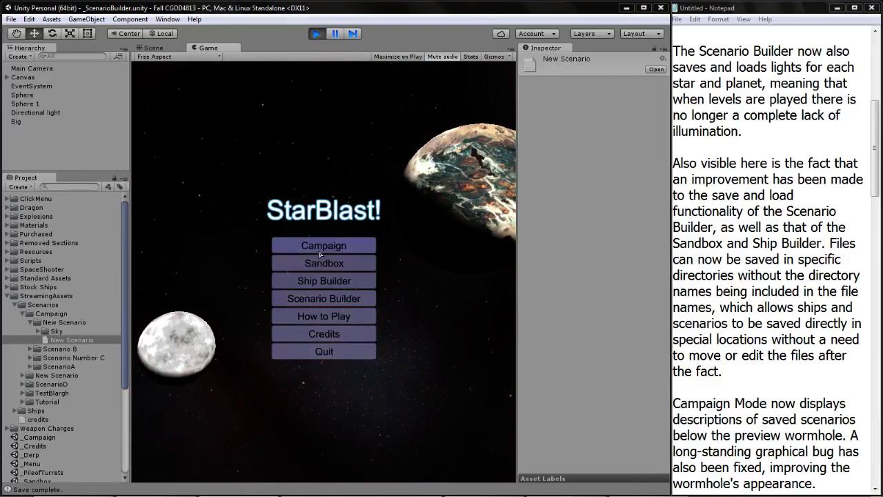
{"action": "key", "text": "Return"}
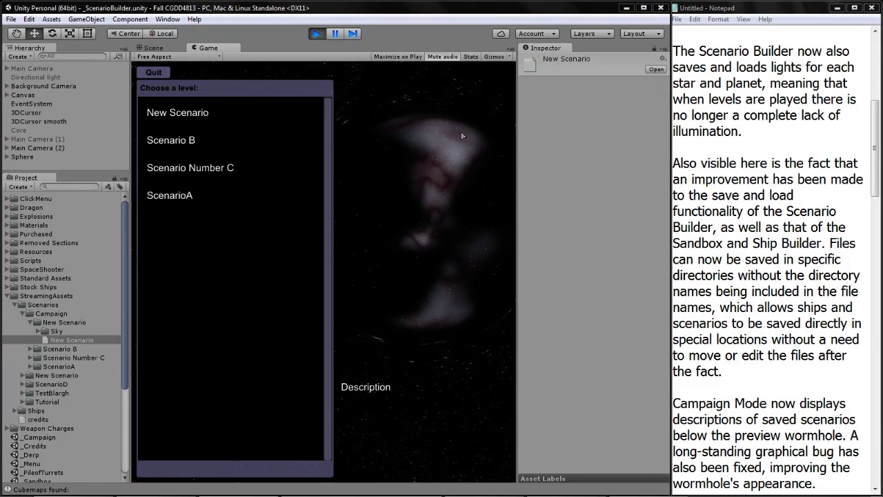
{"action": "left_click", "coordinate": [233, 195]}
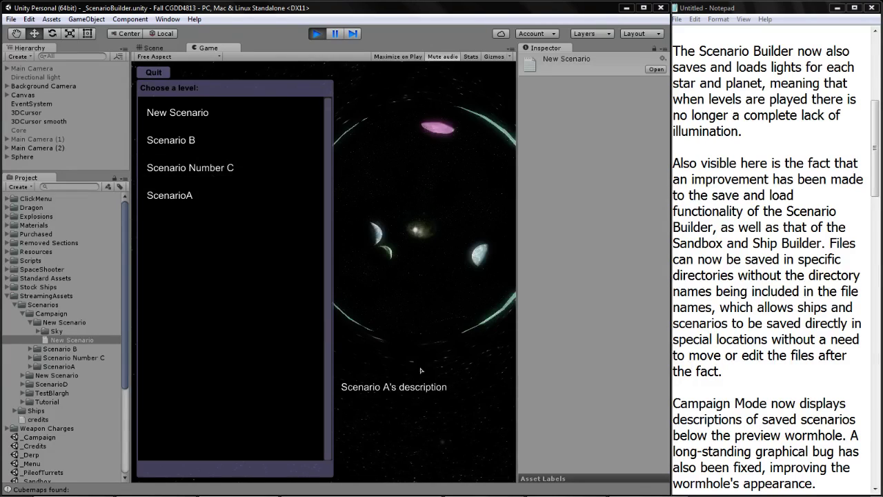
{"action": "left_click", "coordinate": [269, 173]}
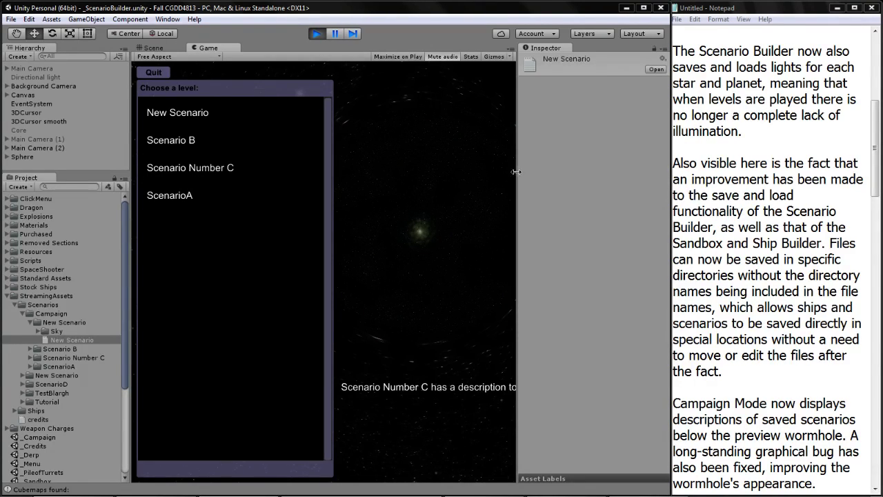
{"action": "left_click", "coordinate": [258, 142]}
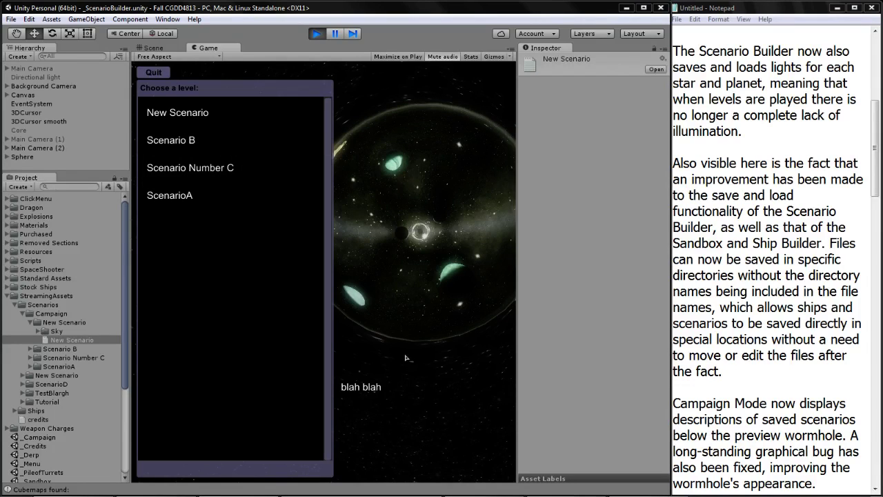
{"action": "key", "text": "Up"}
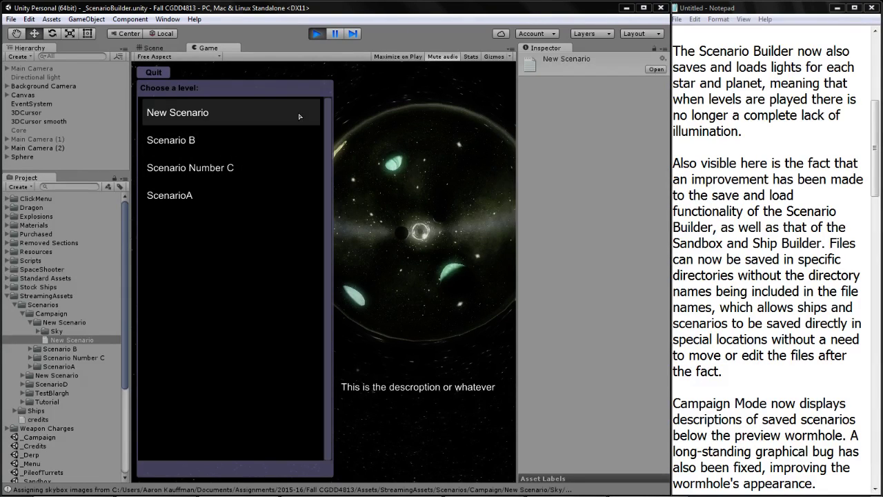
Scroll down through the open window, then refocus the game's level list.
{"action": "left_click", "coordinate": [350, 100]}
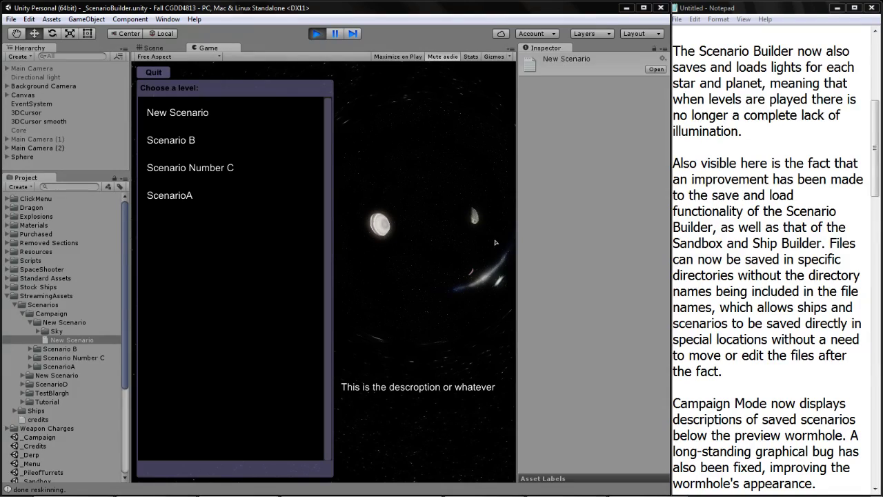
{"action": "scroll", "coordinate": [880, 181], "scroll_direction": "down", "scroll_amount": 1}
{"action": "scroll", "coordinate": [880, 181], "scroll_direction": "down", "scroll_amount": 5}
{"action": "scroll", "coordinate": [879, 181], "scroll_direction": "down", "scroll_amount": 2}
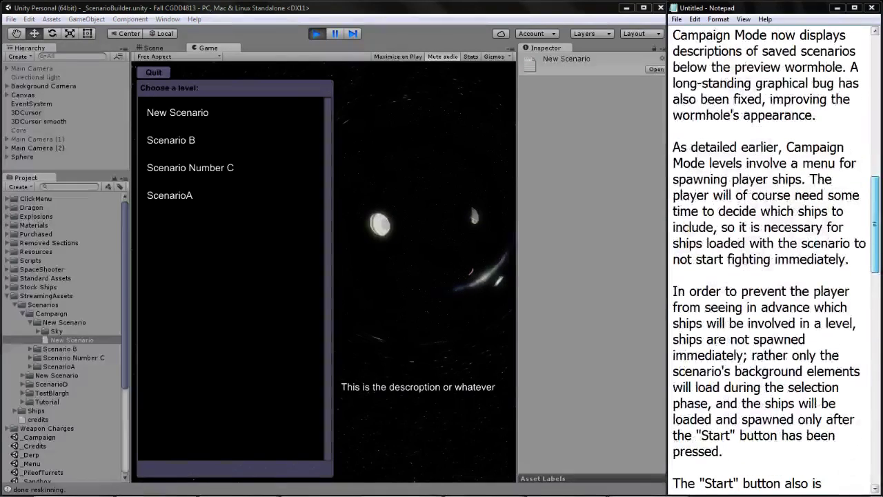
{"action": "left_click", "coordinate": [200, 121]}
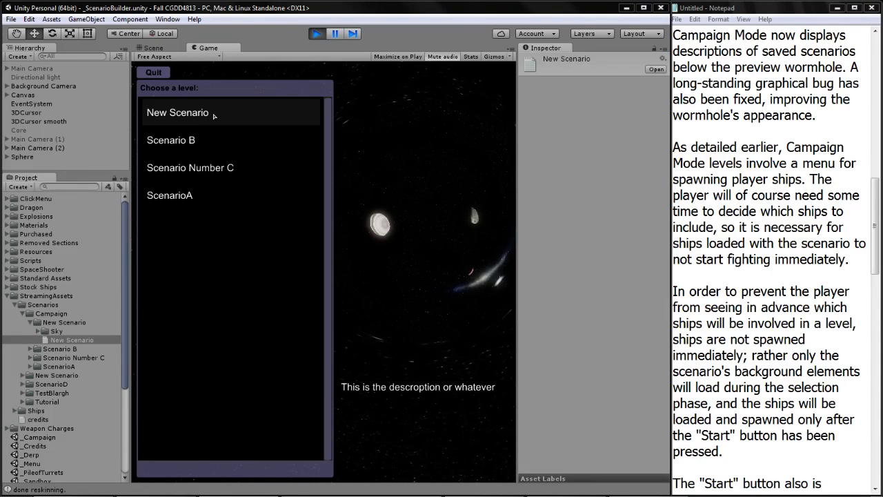
Choose New Scenario, reset the Ships Checklist to just LaserBoat, and start the level.
{"action": "left_click", "coordinate": [214, 116]}
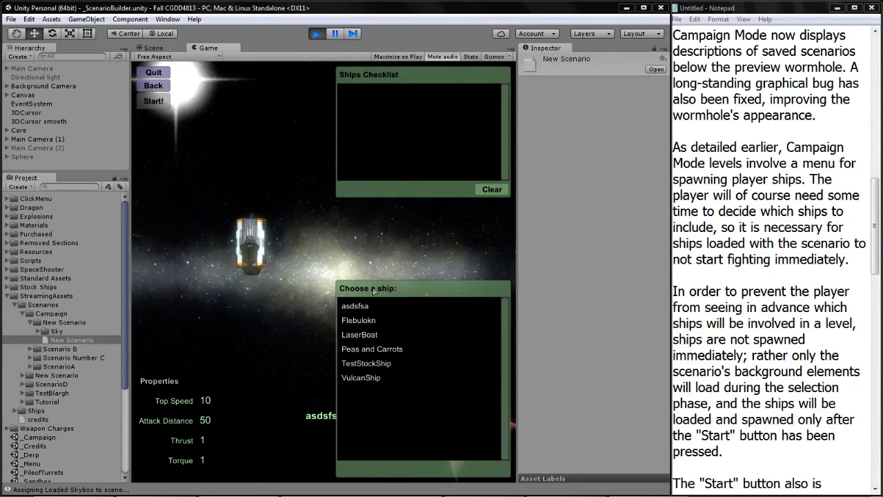
{"action": "left_click", "coordinate": [360, 340]}
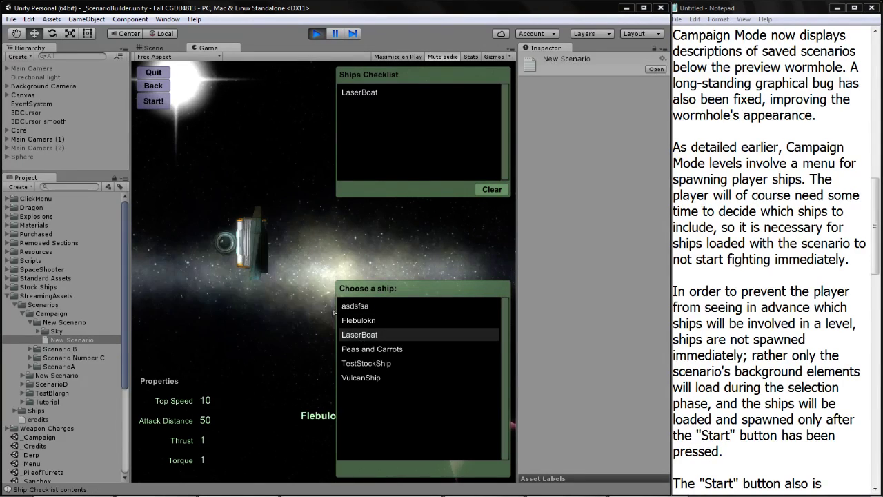
{"action": "left_click", "coordinate": [491, 189]}
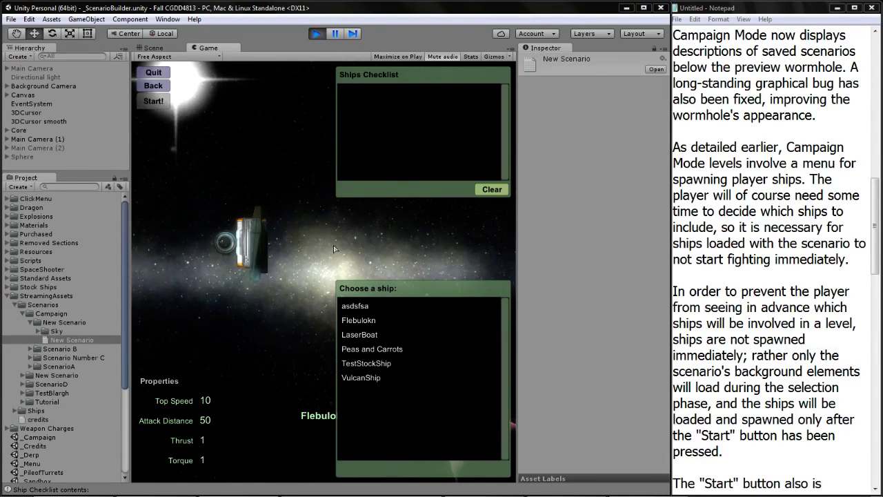
{"action": "left_click", "coordinate": [360, 335]}
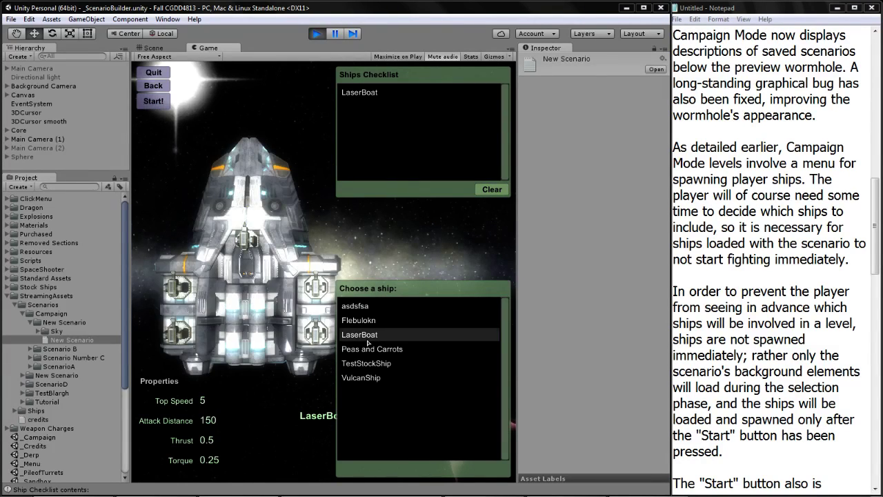
{"action": "left_click", "coordinate": [153, 101]}
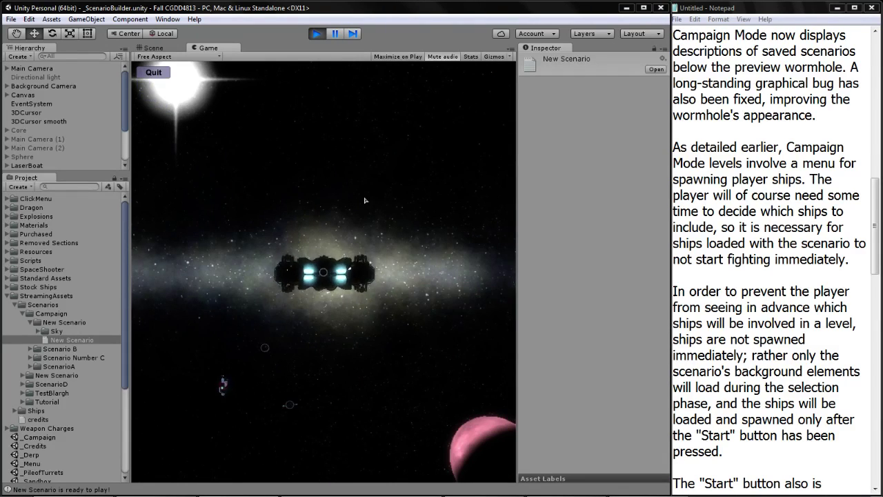
Orbit the camera around the LaserBoat in the running level.
{"action": "mouse_move", "coordinate": [307, 159]}
{"action": "right_mouse_down"}
{"action": "mouse_move", "coordinate": [300, 286]}
{"action": "mouse_move", "coordinate": [398, 280]}
{"action": "right_mouse_up"}
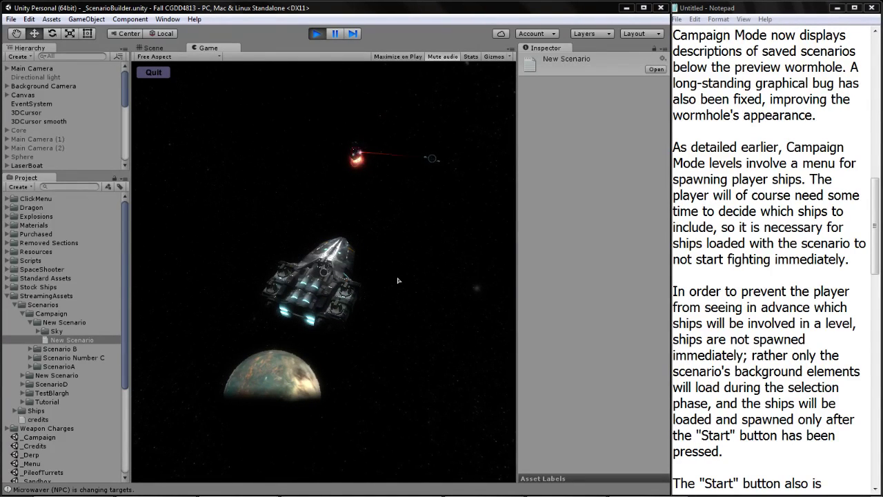
{"action": "left_click_drag", "start_coordinate": [875, 216], "coordinate": [875, 311]}
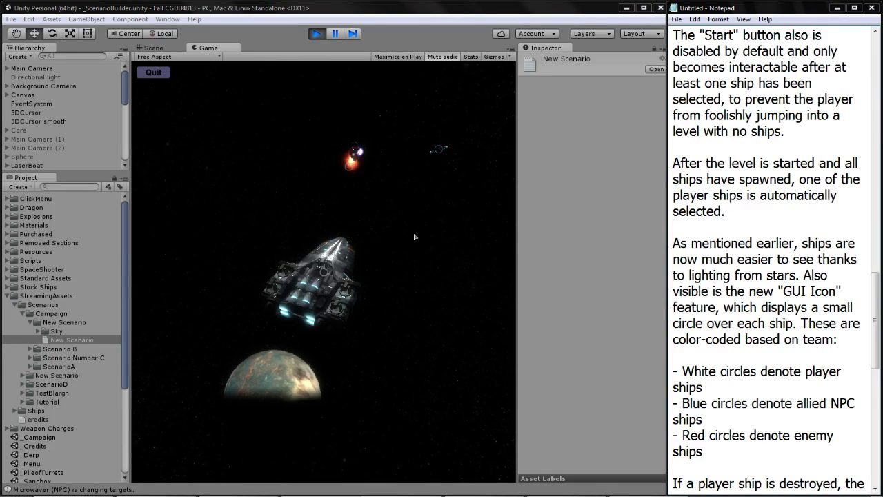
{"action": "left_click", "coordinate": [410, 319]}
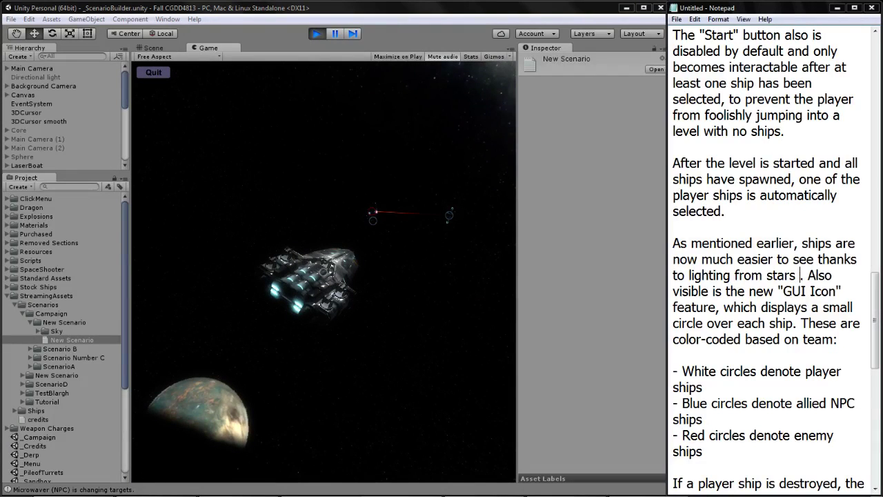
Add 'and planets' so the notes read 'lighting from stars and planets'.
{"action": "type", "text": "and planets"}
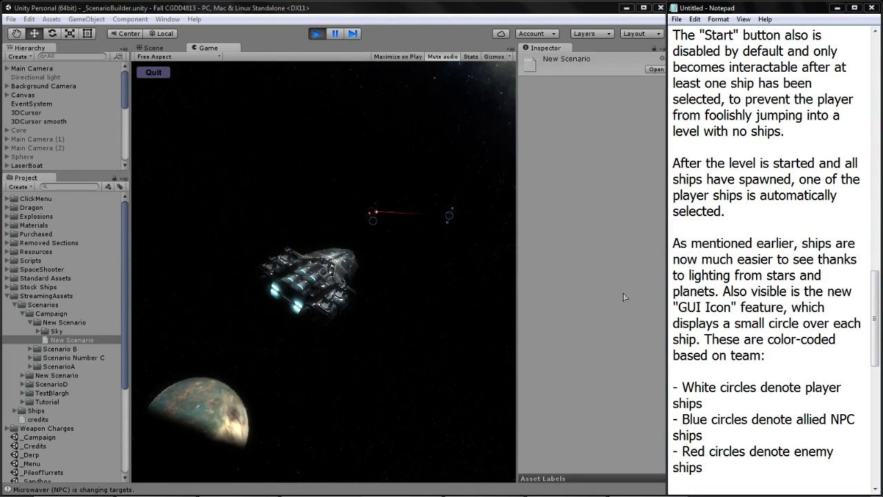
{"action": "left_click", "coordinate": [452, 221]}
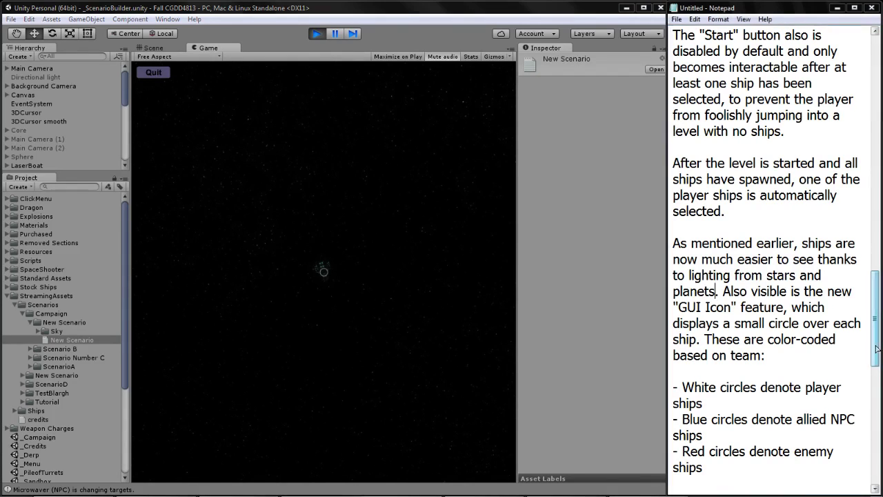
{"action": "left_click_drag", "start_coordinate": [876, 344], "coordinate": [881, 444]}
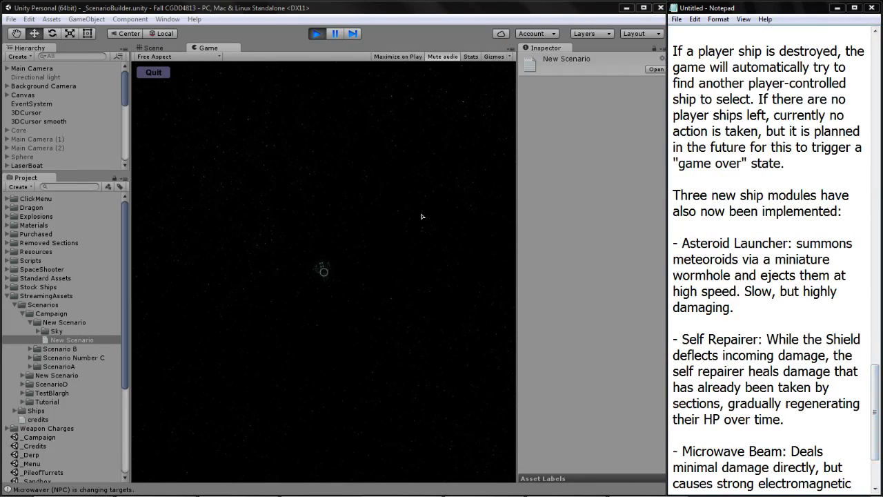
Give the player ship a command, then issue a command against the upper enemy ship.
{"action": "left_click", "coordinate": [415, 184]}
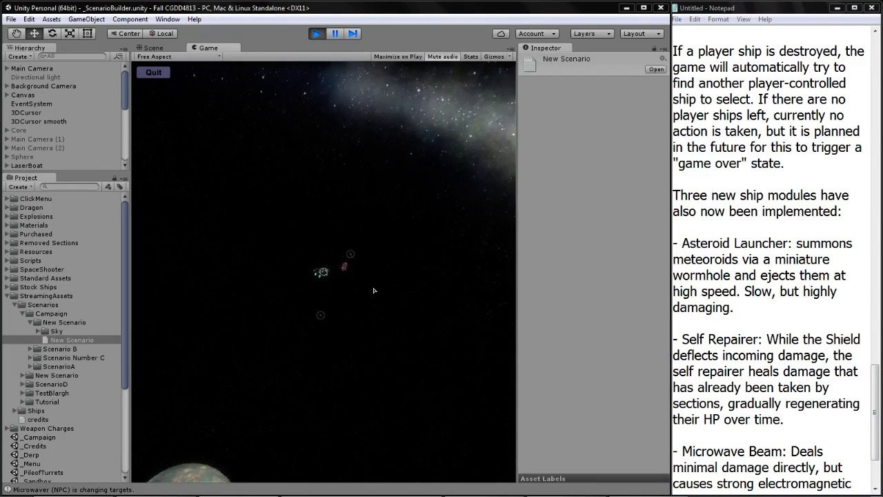
{"action": "right_click", "coordinate": [344, 268]}
{"action": "left_click", "coordinate": [376, 289]}
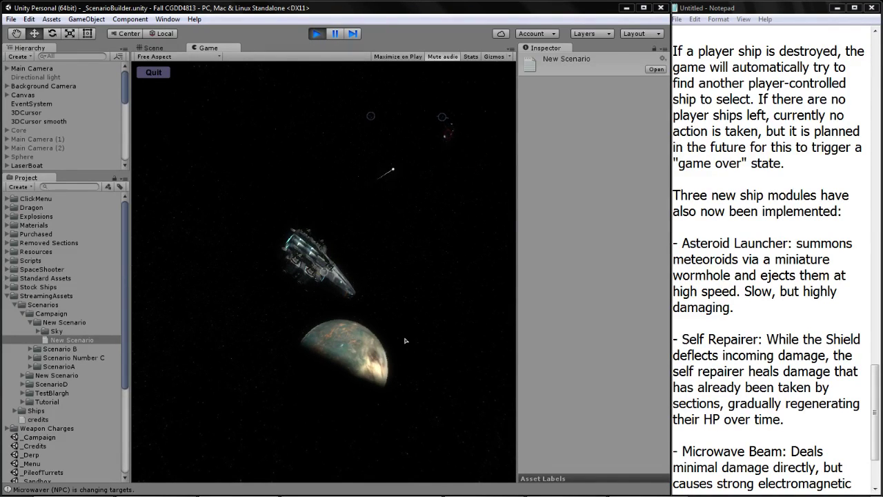
{"action": "right_click", "coordinate": [387, 100]}
{"action": "left_click", "coordinate": [414, 121]}
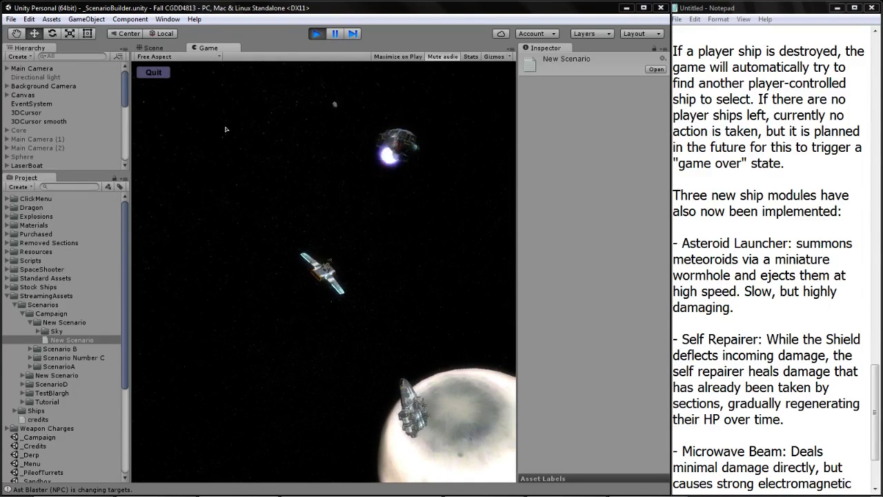
Leave the level, spawn an ActiveTank enemy ship, and inspect its parts in the Hierarchy.
{"action": "left_click", "coordinate": [153, 71]}
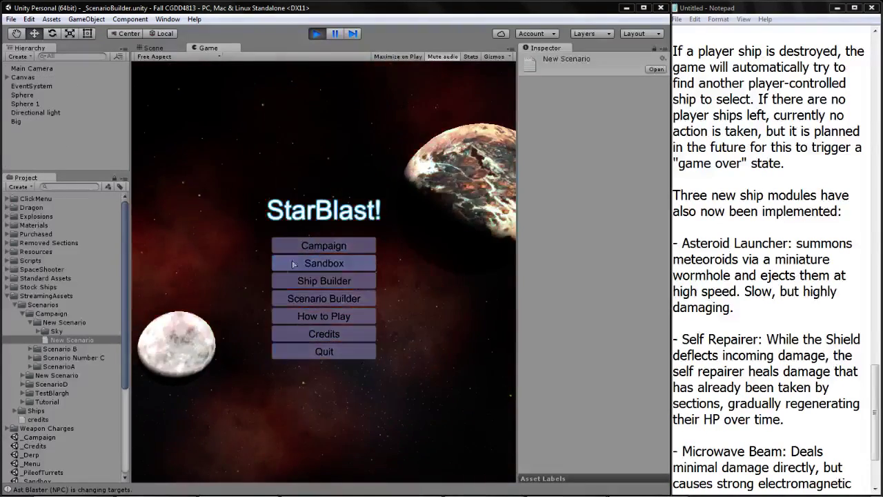
{"action": "left_click", "coordinate": [159, 74]}
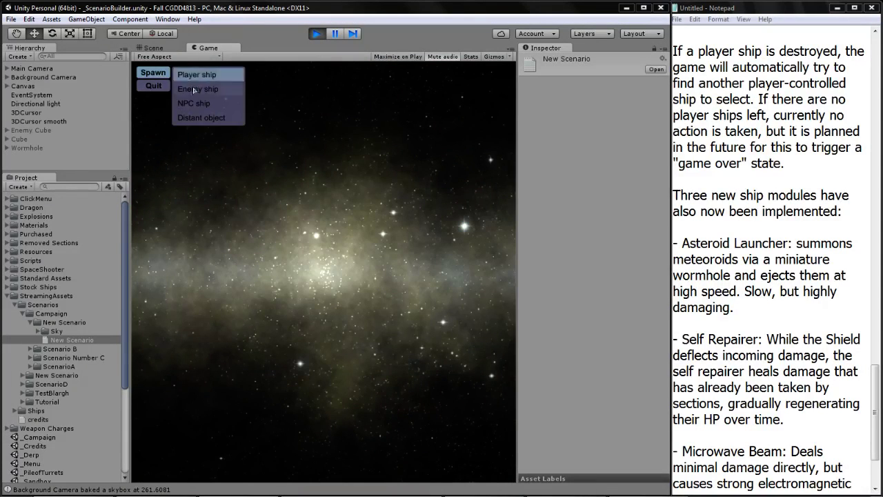
{"action": "left_click", "coordinate": [197, 104]}
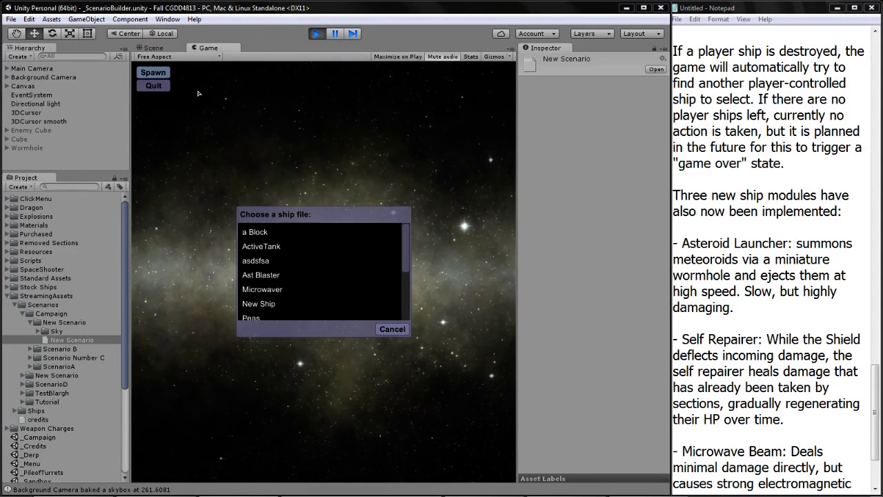
{"action": "left_click", "coordinate": [263, 246]}
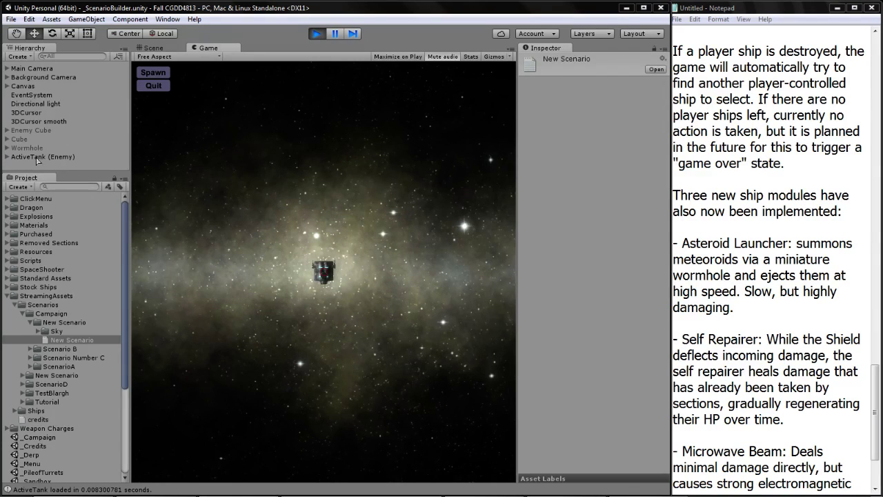
{"action": "left_click", "coordinate": [38, 158]}
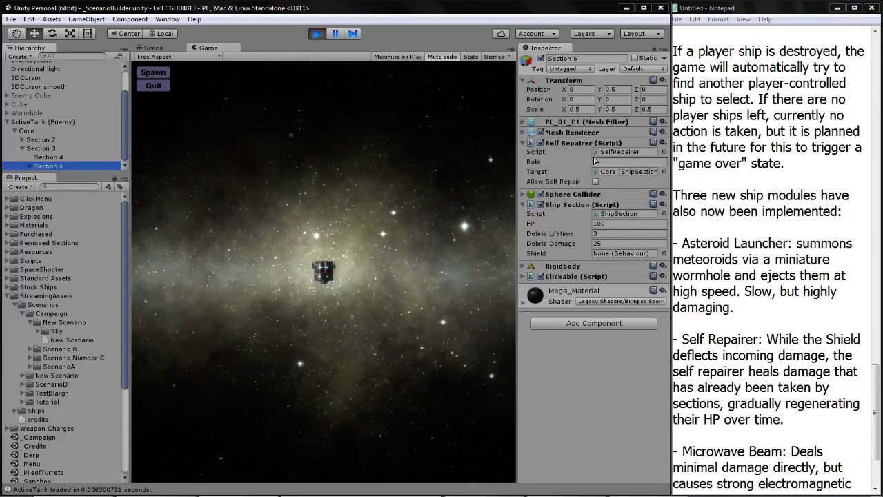
Spawn two Peas ships into the battle via the Spawn menu.
{"action": "left_click", "coordinate": [162, 73]}
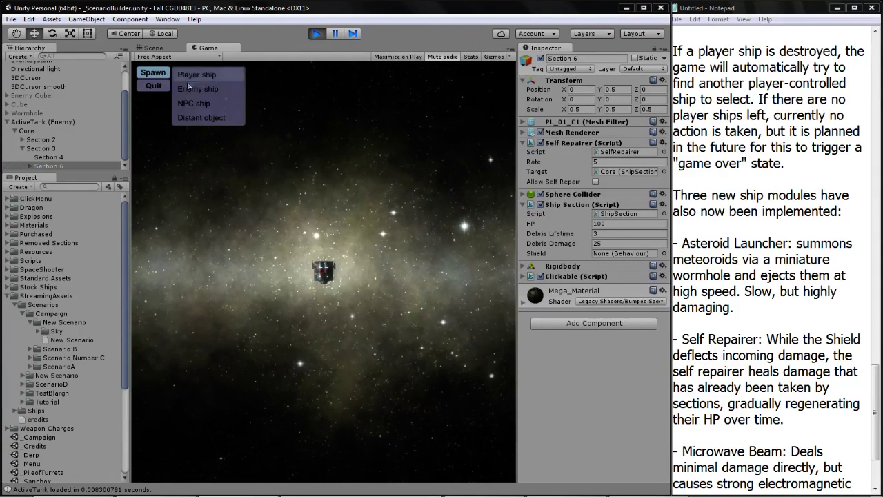
{"action": "left_click", "coordinate": [194, 90]}
{"action": "left_click", "coordinate": [261, 318]}
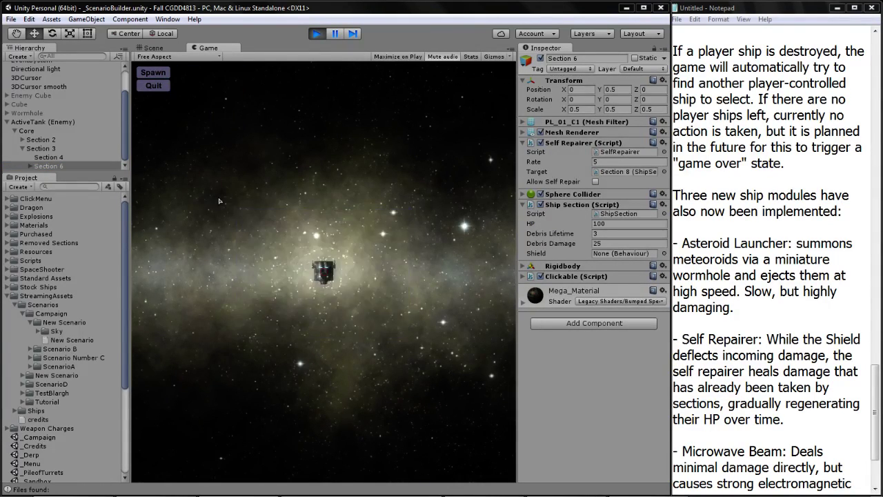
{"action": "left_click", "coordinate": [155, 72]}
{"action": "left_click", "coordinate": [194, 92]}
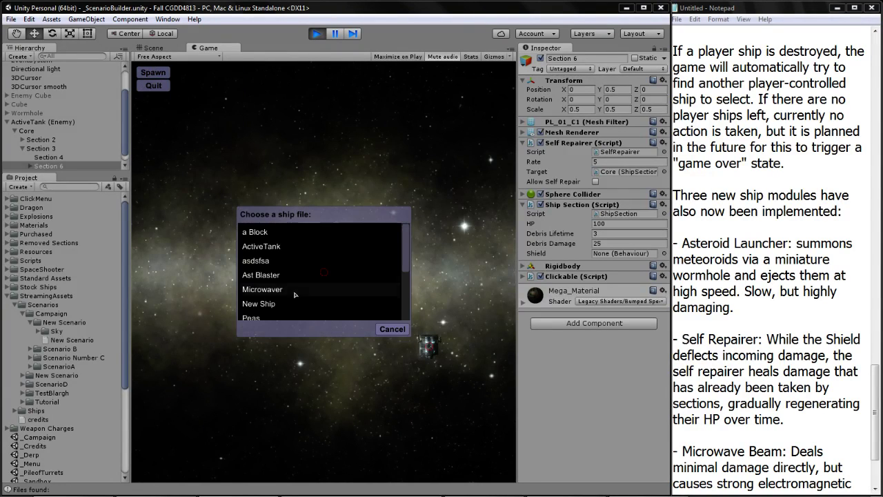
{"action": "left_click", "coordinate": [267, 317]}
Select the Peas ship, centre the camera on the ActiveTank, and pause the game.
{"action": "left_click", "coordinate": [7, 121]}
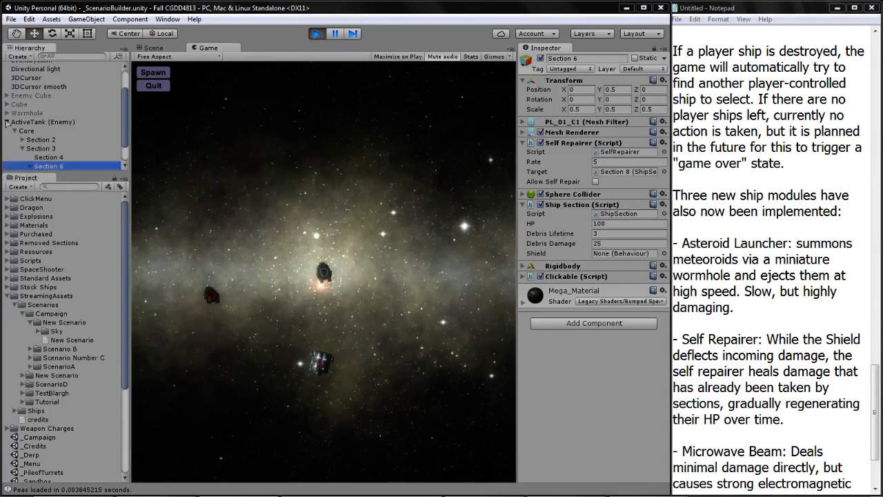
{"action": "left_click", "coordinate": [41, 140]}
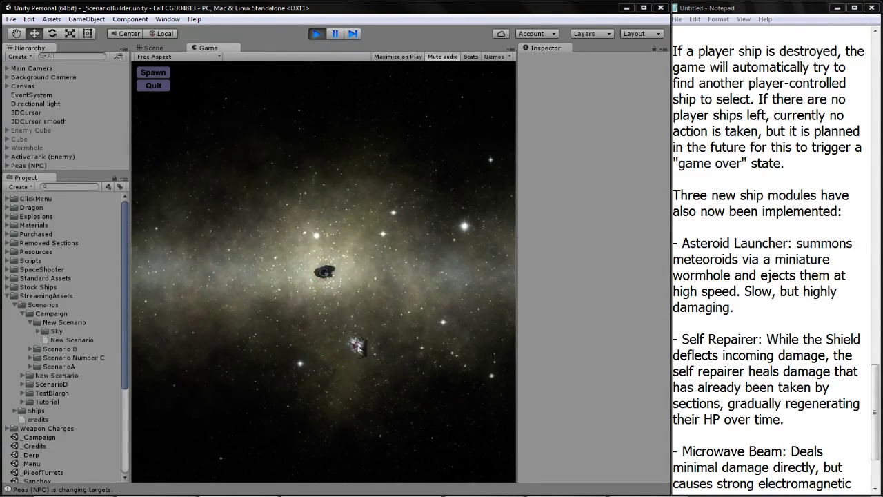
{"action": "left_click", "coordinate": [358, 347]}
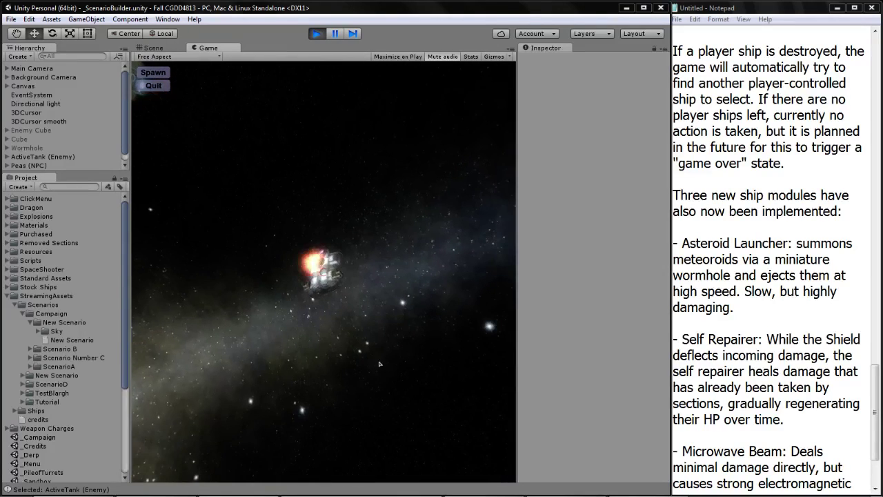
{"action": "left_click", "coordinate": [336, 35]}
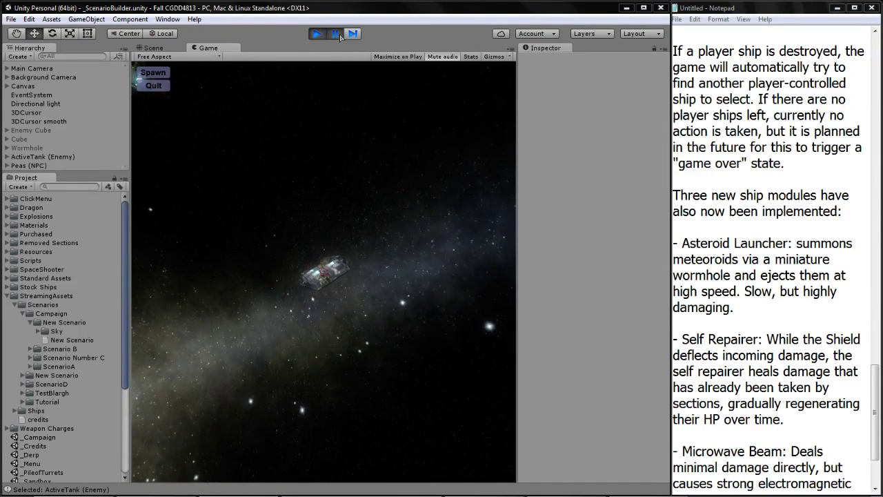
In the Scene view, inspect ActiveTank's Section 6 (94 HP) and ping its Self Repairer target, Section 7.
{"action": "left_click", "coordinate": [177, 48]}
{"action": "left_click", "coordinate": [40, 156]}
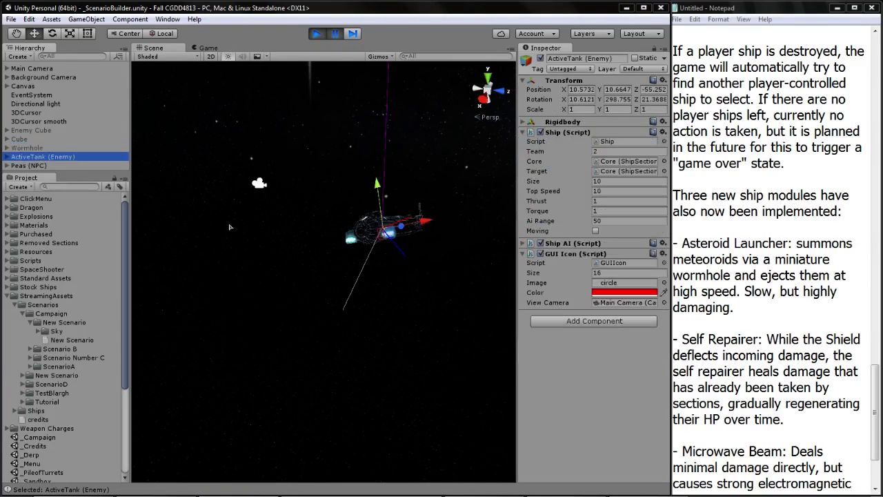
{"action": "left_click_drag", "start_coordinate": [230, 226], "coordinate": [265, 236], "text": "alt"}
{"action": "left_click_drag", "start_coordinate": [356, 211], "coordinate": [292, 415], "text": "alt"}
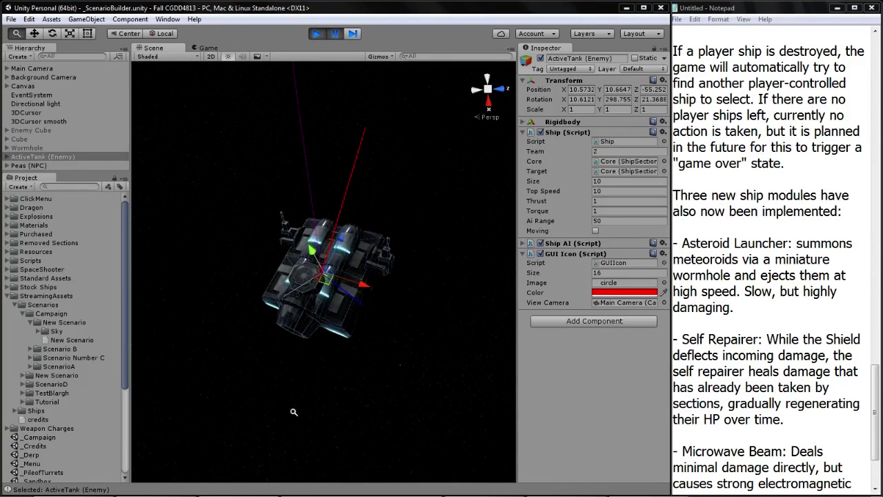
{"action": "left_click", "coordinate": [306, 276]}
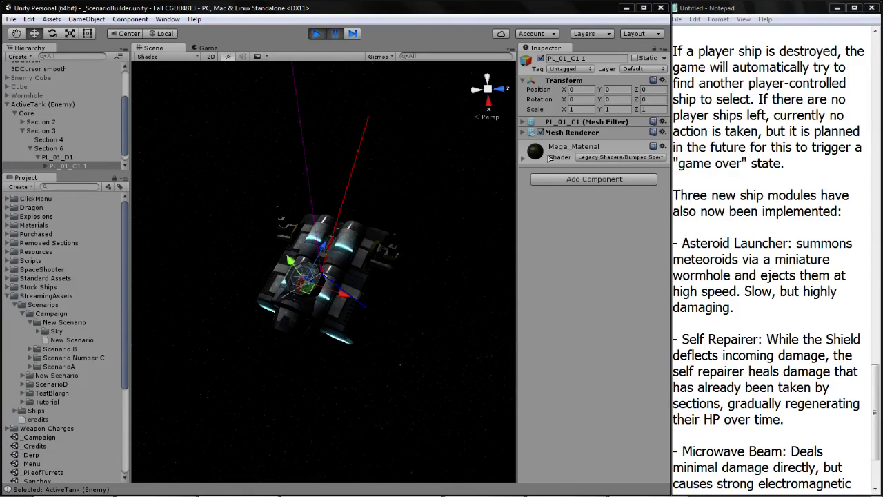
{"action": "left_click", "coordinate": [48, 148]}
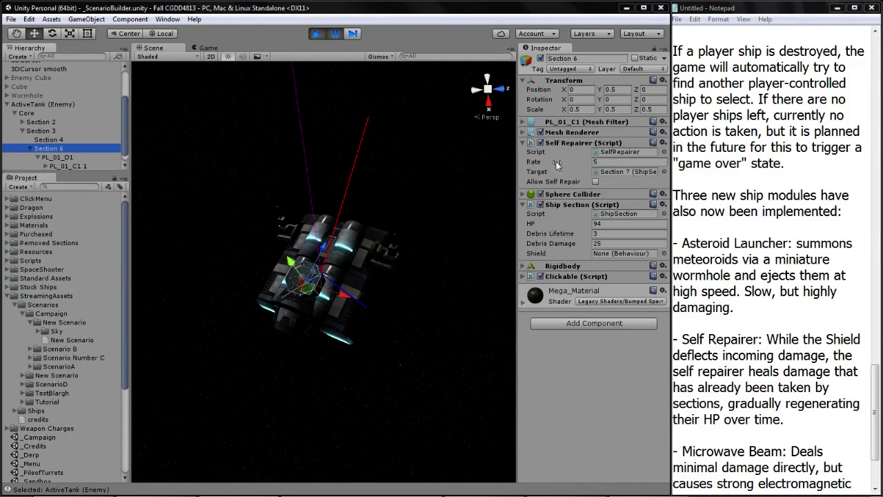
{"action": "left_click", "coordinate": [630, 173]}
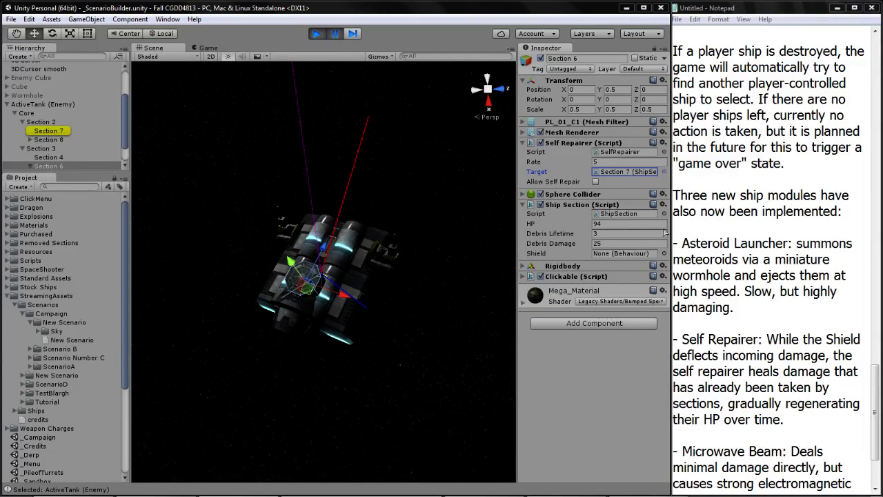
{"action": "left_click_drag", "start_coordinate": [878, 399], "coordinate": [877, 422]}
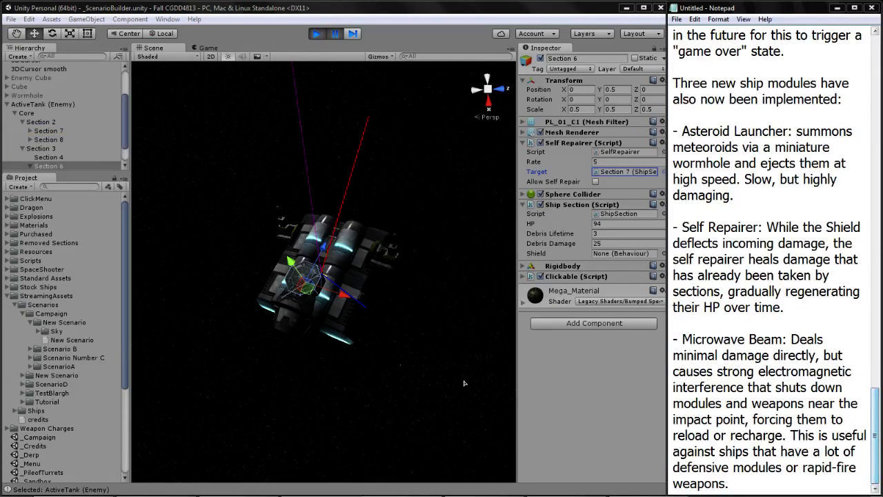
From the game view, spawn a Microwaver NPC ship, then go to the Scene view.
{"action": "left_click", "coordinate": [209, 49]}
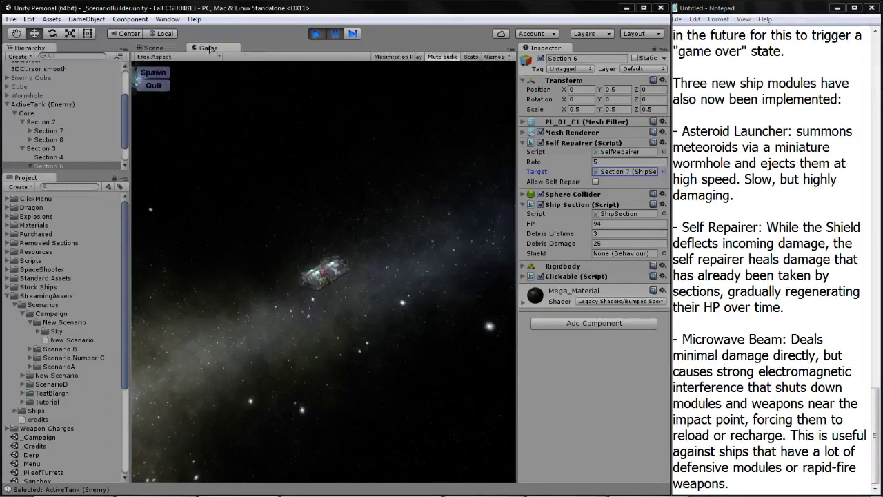
{"action": "left_click", "coordinate": [154, 74]}
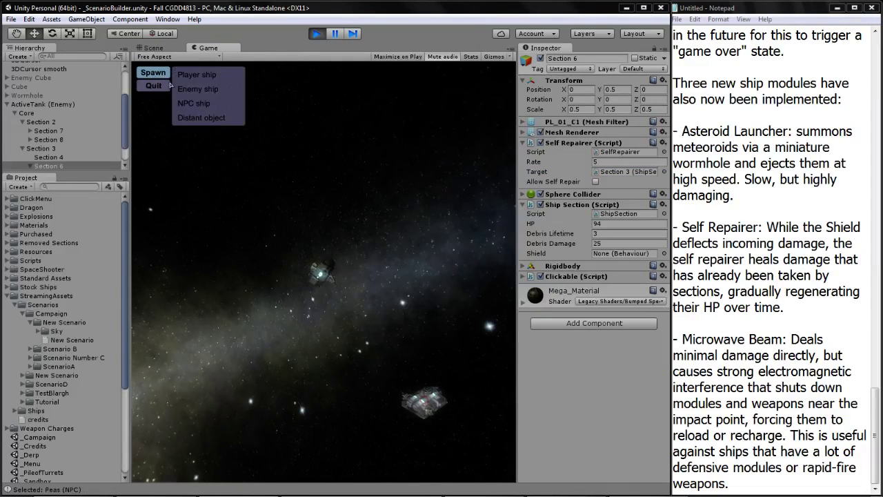
{"action": "left_click", "coordinate": [200, 103]}
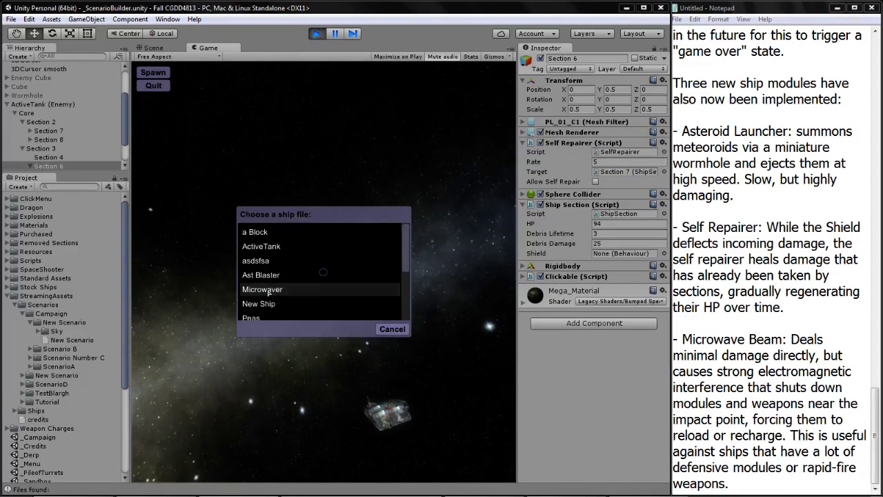
{"action": "left_click", "coordinate": [323, 289]}
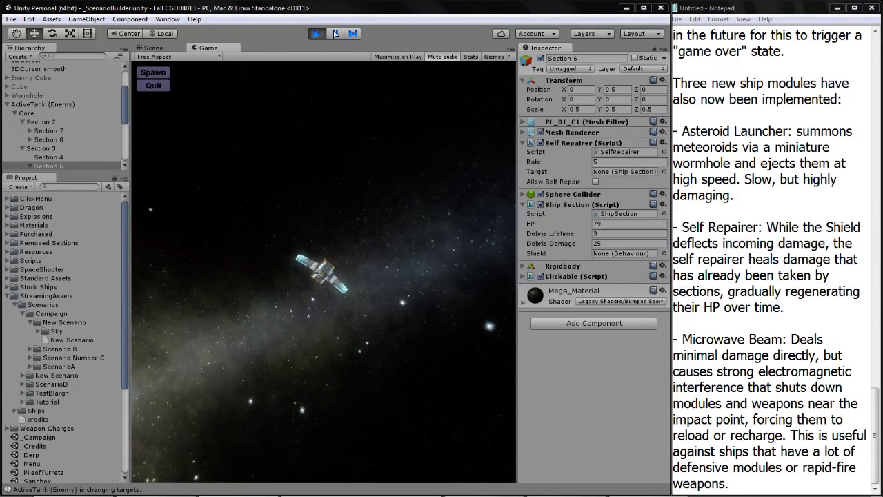
{"action": "left_click", "coordinate": [156, 48]}
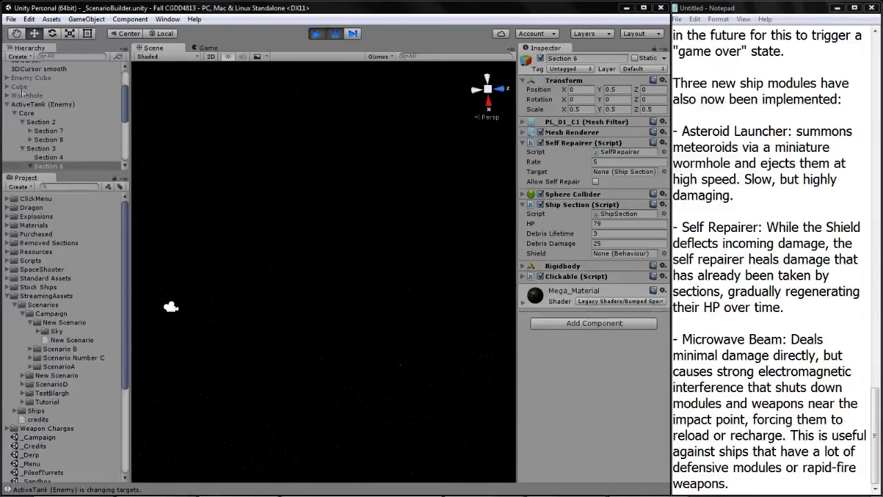
Frame the Microwaver ship and inspect its Section 3 weapon settings.
{"action": "left_click", "coordinate": [7, 104]}
{"action": "double_click", "coordinate": [38, 122]}
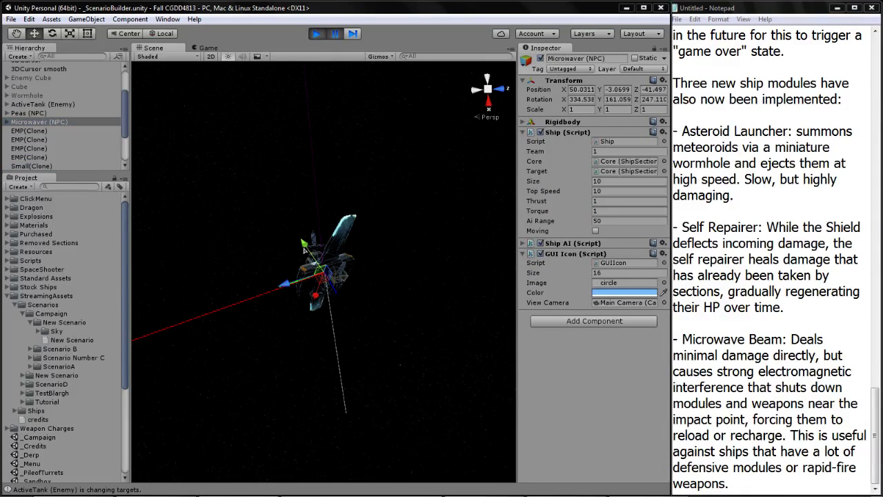
{"action": "left_click_drag", "start_coordinate": [374, 276], "coordinate": [321, 277], "text": "alt"}
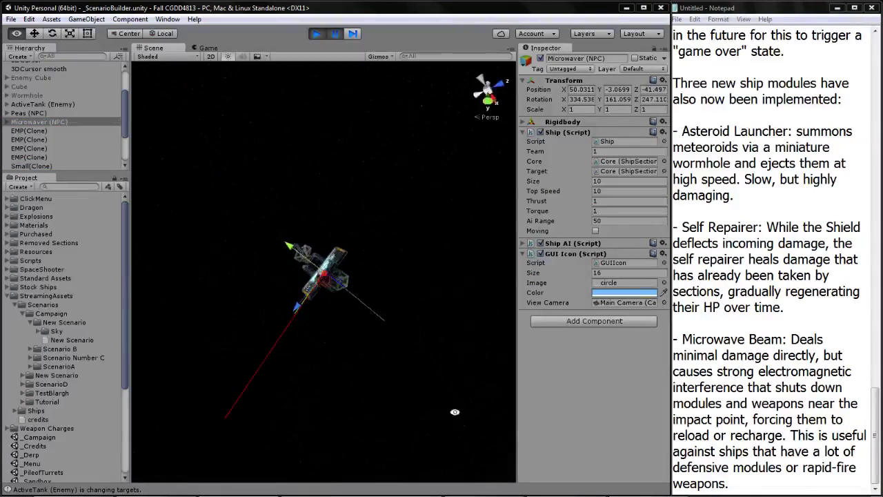
{"action": "left_click", "coordinate": [308, 262]}
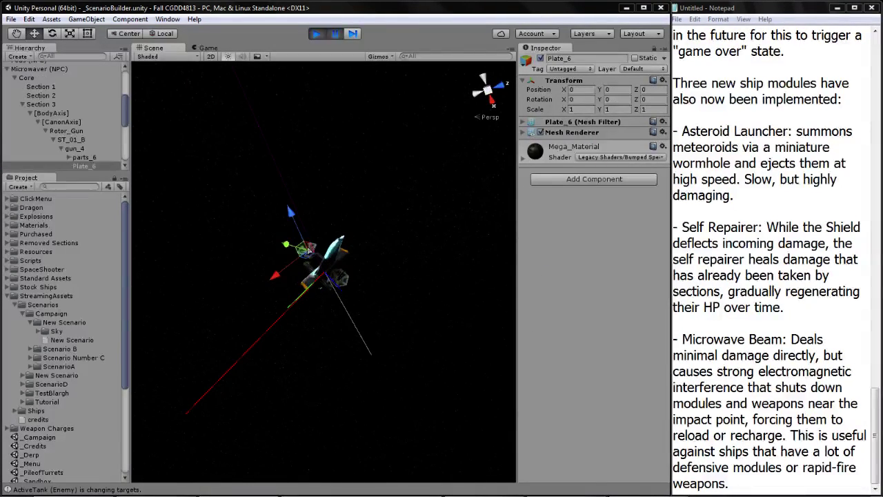
{"action": "left_click", "coordinate": [40, 104]}
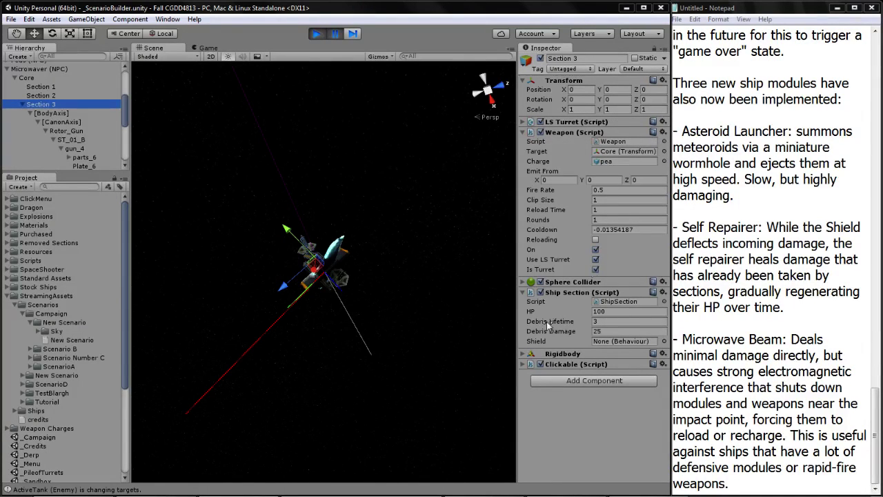
Return to the running game view and bring the OBS recording window to the front.
{"action": "left_click", "coordinate": [205, 48]}
{"action": "left_click", "coordinate": [15, 78]}
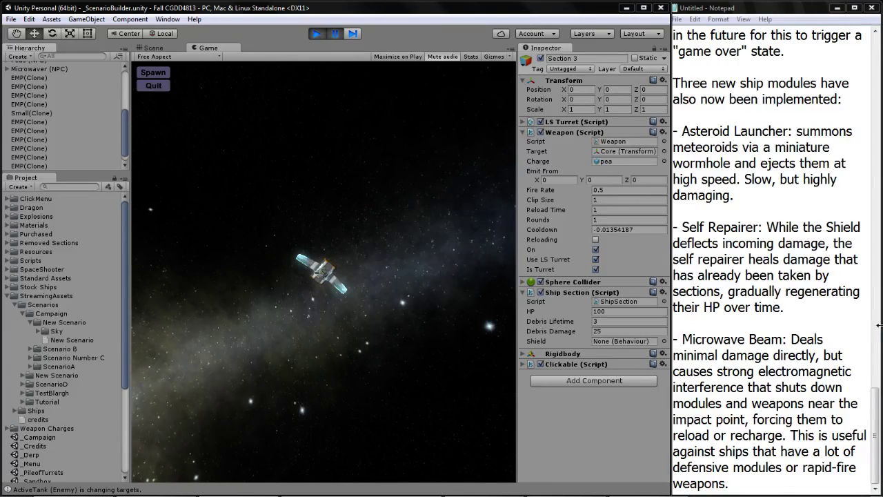
{"action": "left_click", "coordinate": [877, 402]}
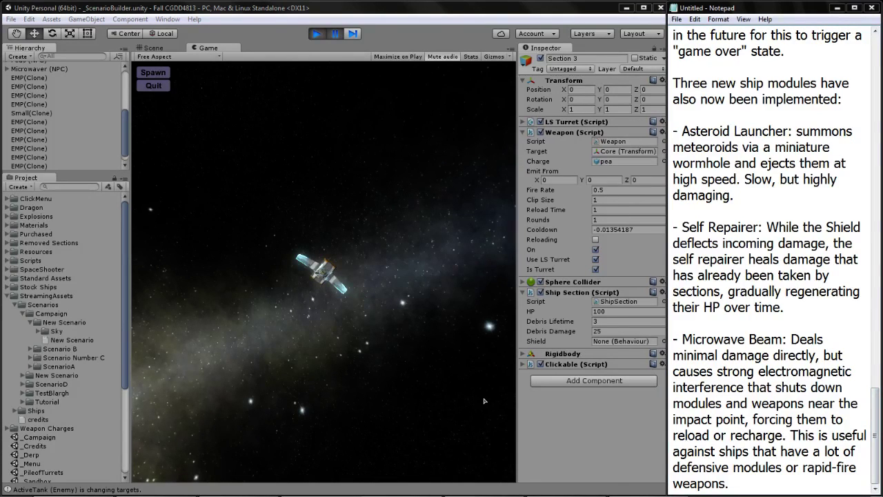
{"action": "left_click", "coordinate": [566, 489]}
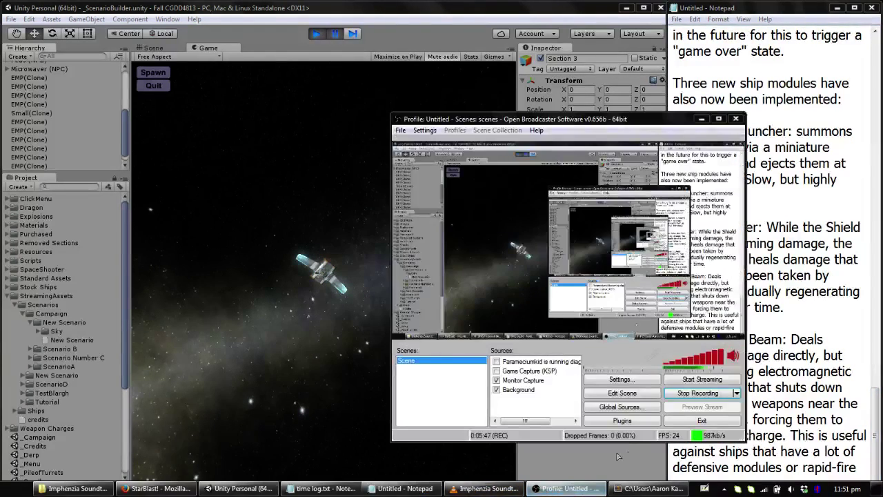